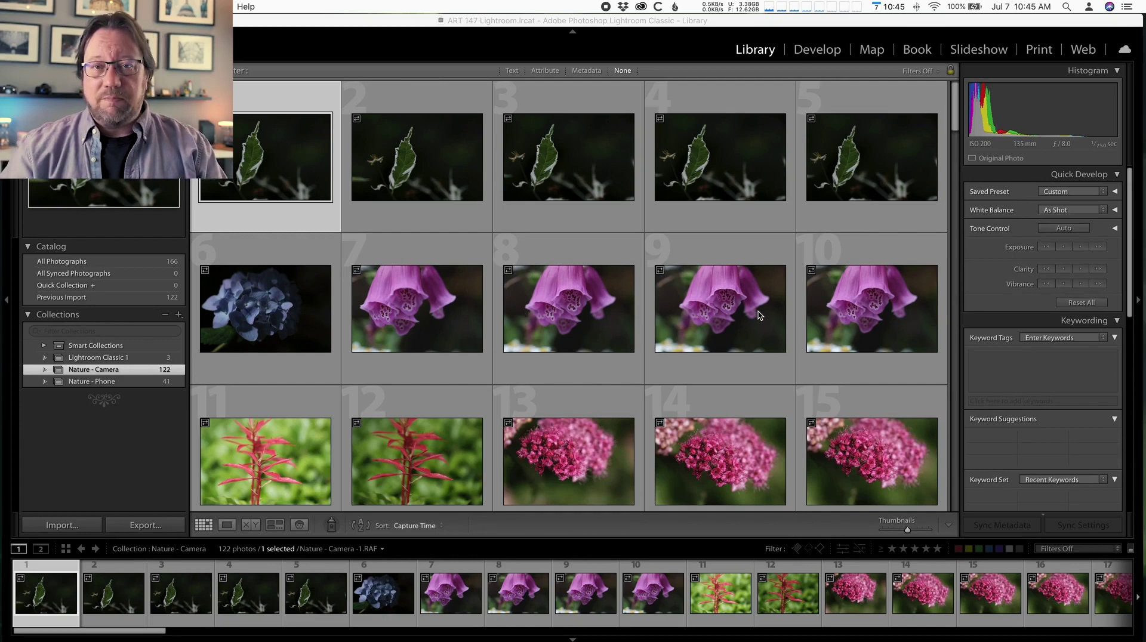
Step: Show leaf photo Nature - Camera -1.RAF large, with a shorter filmstrip and narrower left panel
{"action": "double_click", "coordinate": [261, 143]}
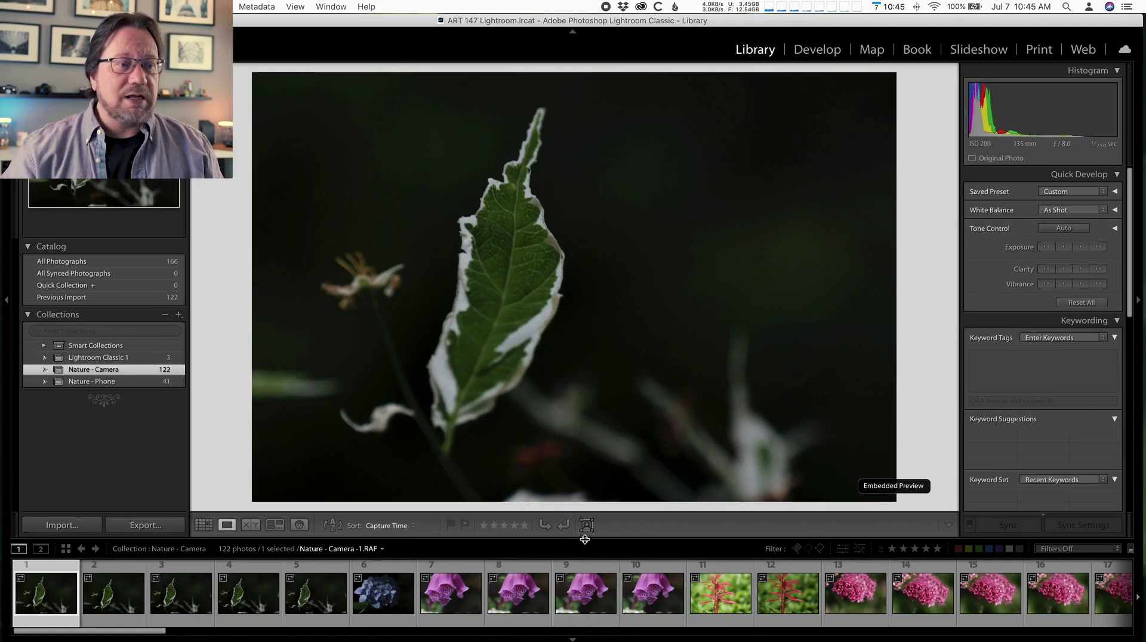
{"action": "left_click_drag", "start_coordinate": [584, 536], "coordinate": [584, 547]}
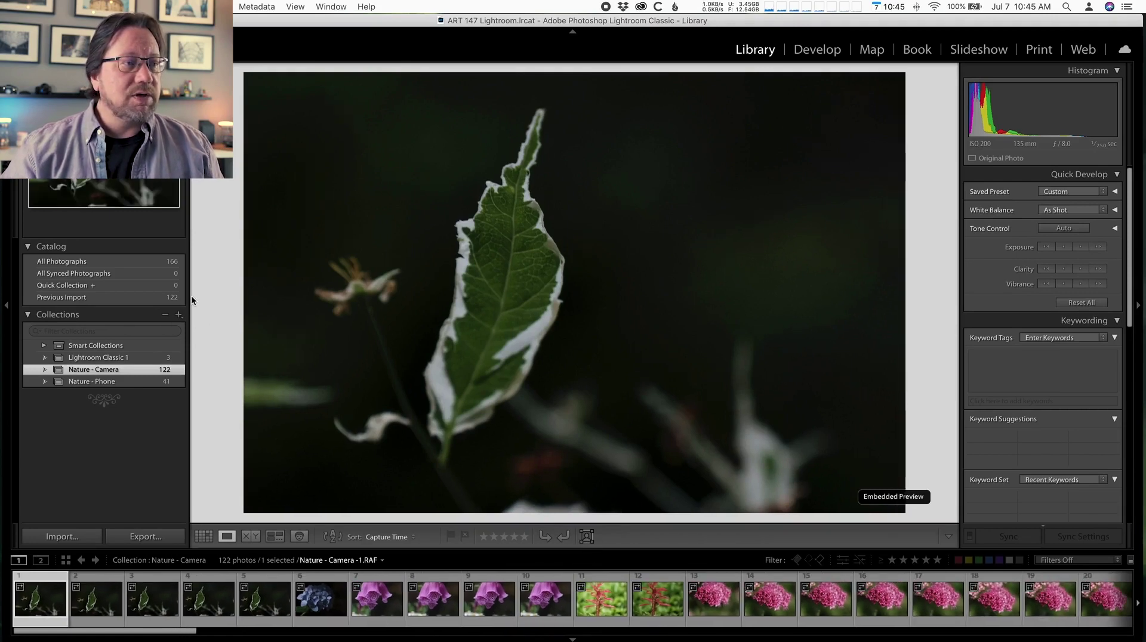
{"action": "left_click_drag", "start_coordinate": [189, 295], "coordinate": [174, 292]}
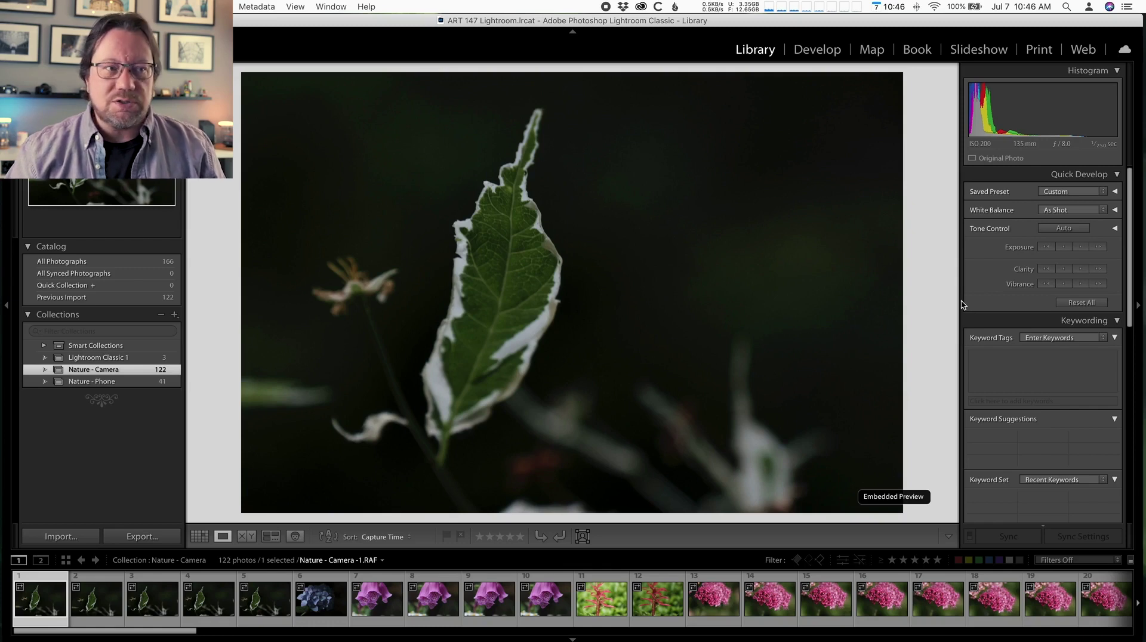
Step: Compare the leaf shots and rate the fourth leaf photo five stars
{"action": "key", "text": "Right"}
{"action": "key", "text": "Right"}
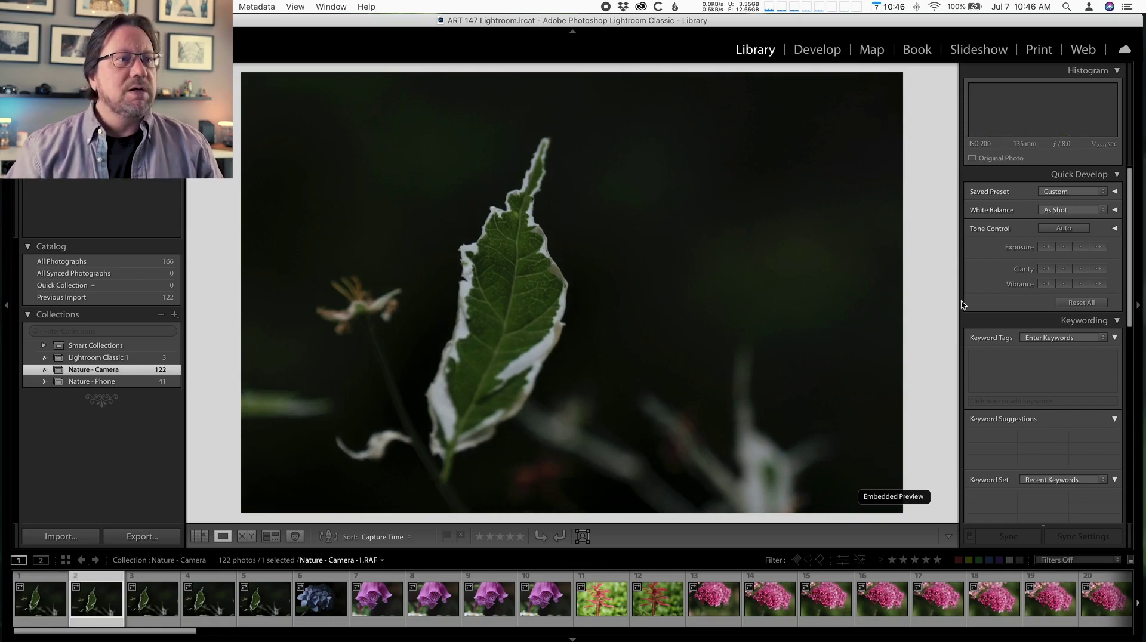
{"action": "key", "text": "Right"}
{"action": "key", "text": "Right"}
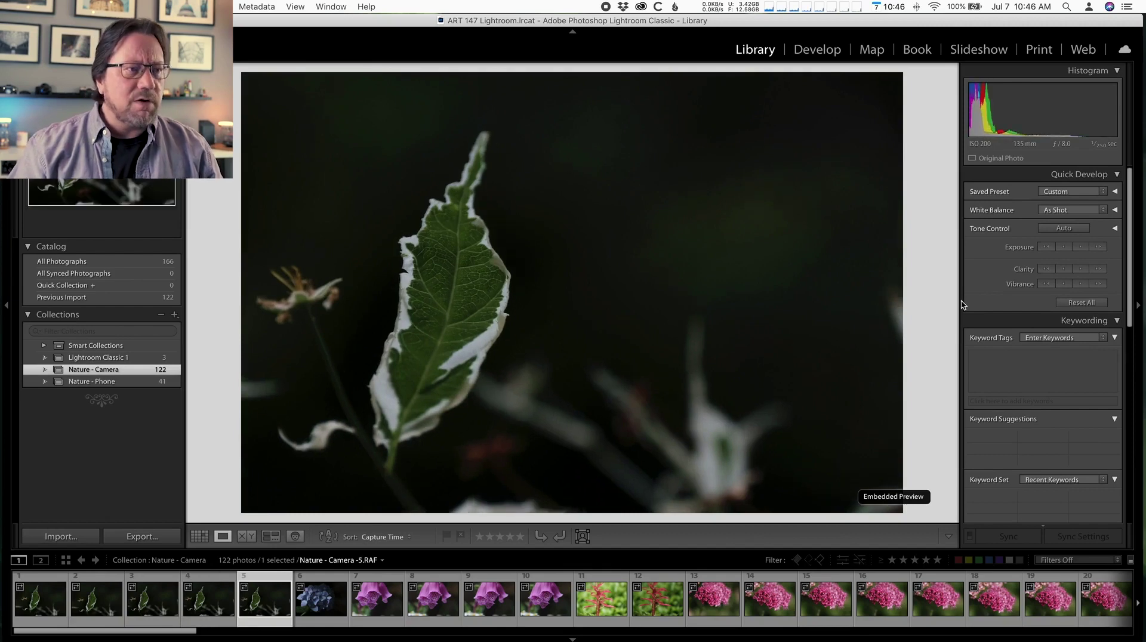
{"action": "key", "text": "Left"}
{"action": "key", "text": "Left"}
{"action": "key", "text": "Left"}
{"action": "key", "text": "Left"}
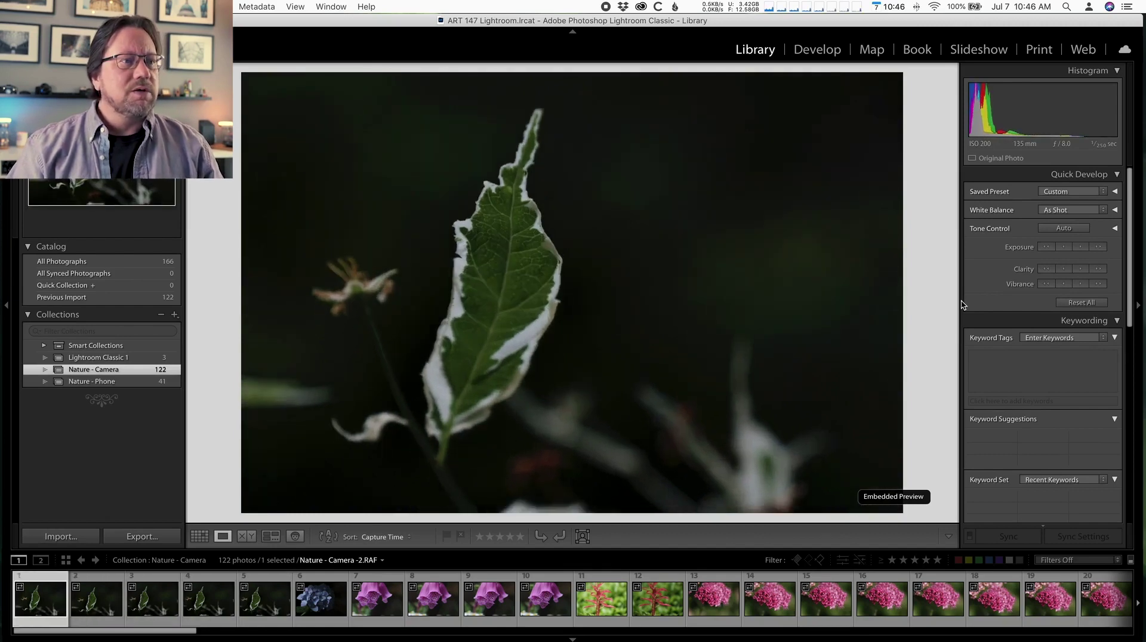
{"action": "key", "text": "Right"}
{"action": "key", "text": "Right"}
{"action": "key", "text": "Right"}
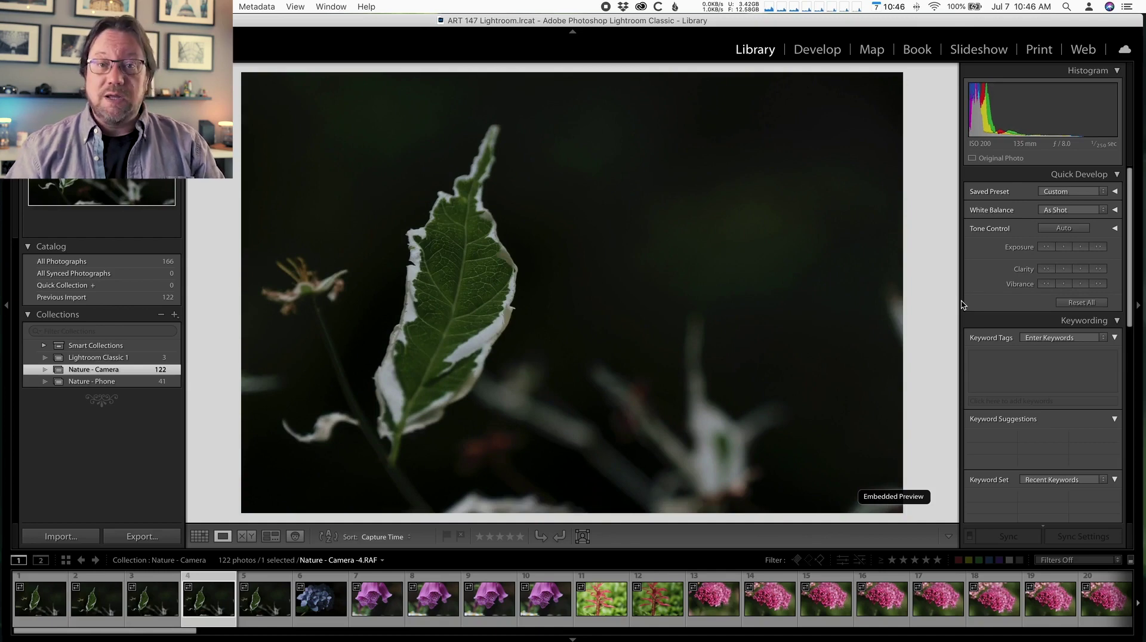
{"action": "key", "text": "5"}
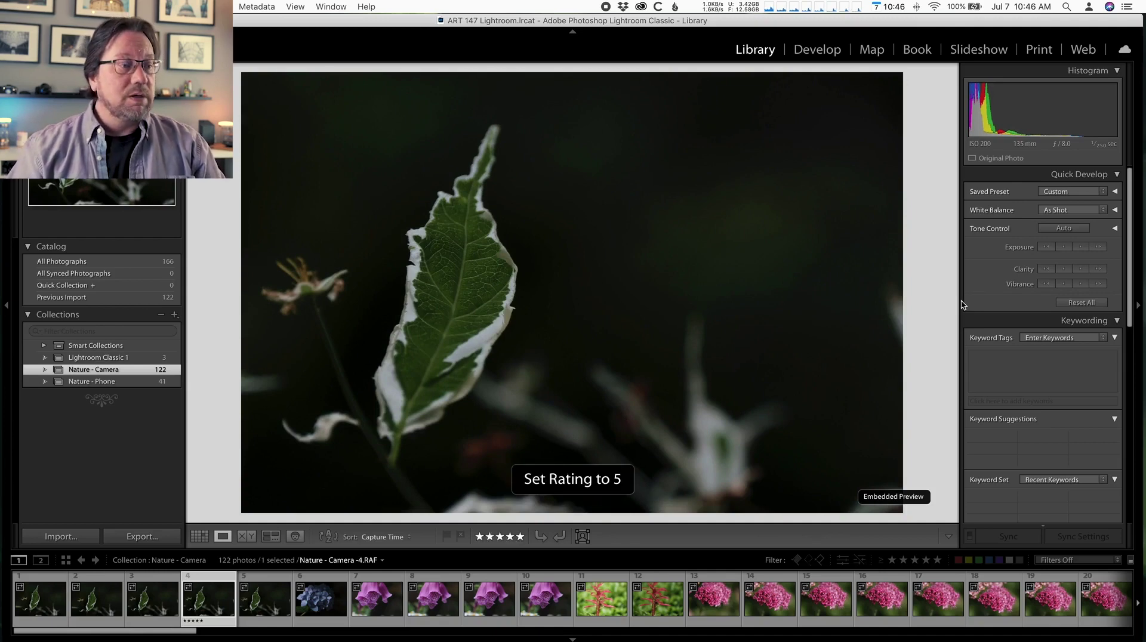
Step: Skip past the hydrangea, foxglove and red plant photos and rate pink flower photo 14 five stars
{"action": "key", "text": "Right"}
{"action": "key", "text": "Right"}
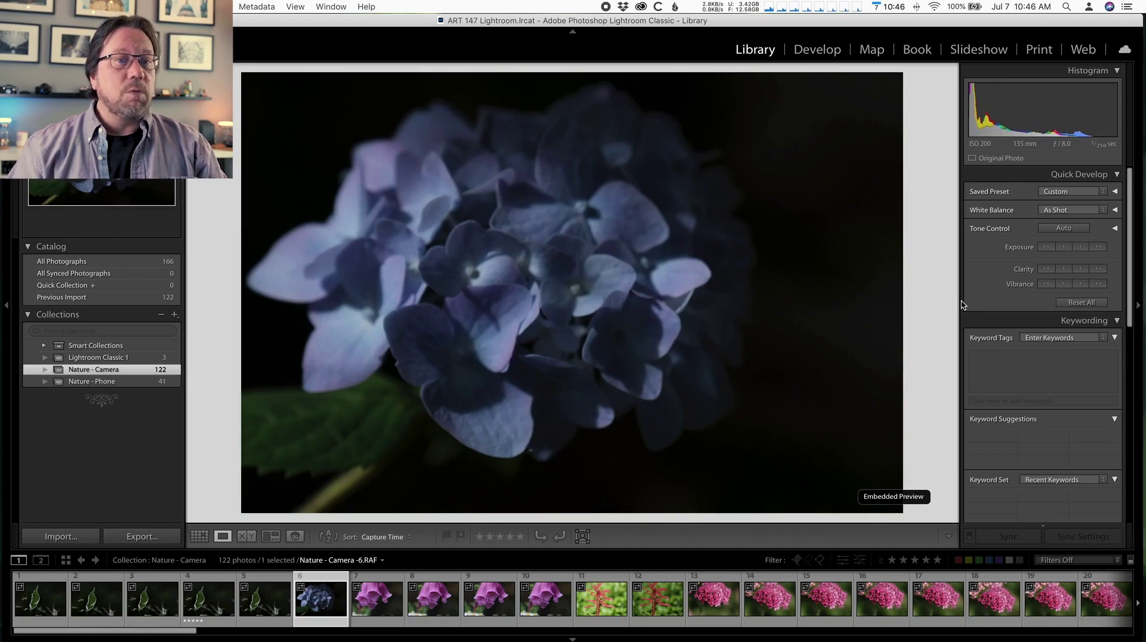
{"action": "key", "text": "Right"}
{"action": "key", "text": "Right"}
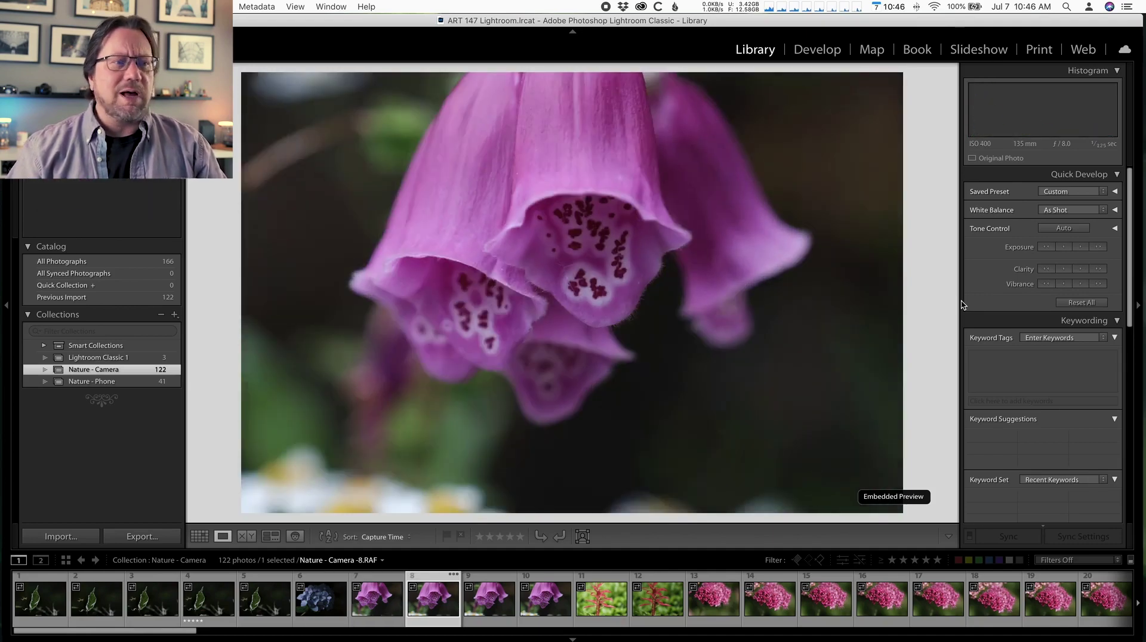
{"action": "key", "text": "Right"}
{"action": "key", "text": "Right"}
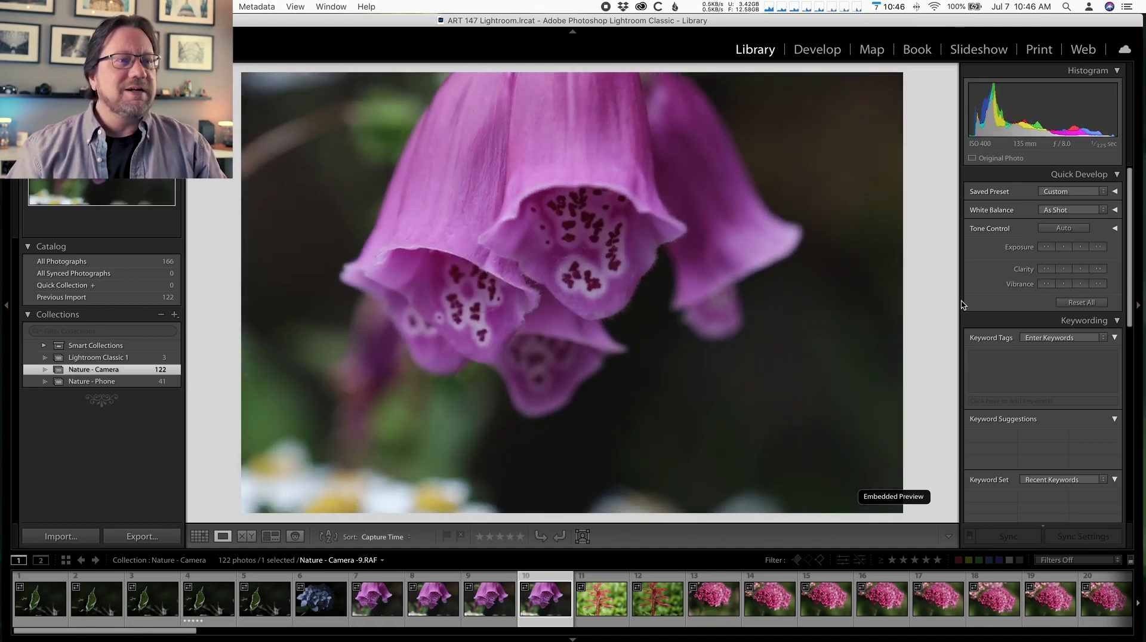
{"action": "key", "text": "Right"}
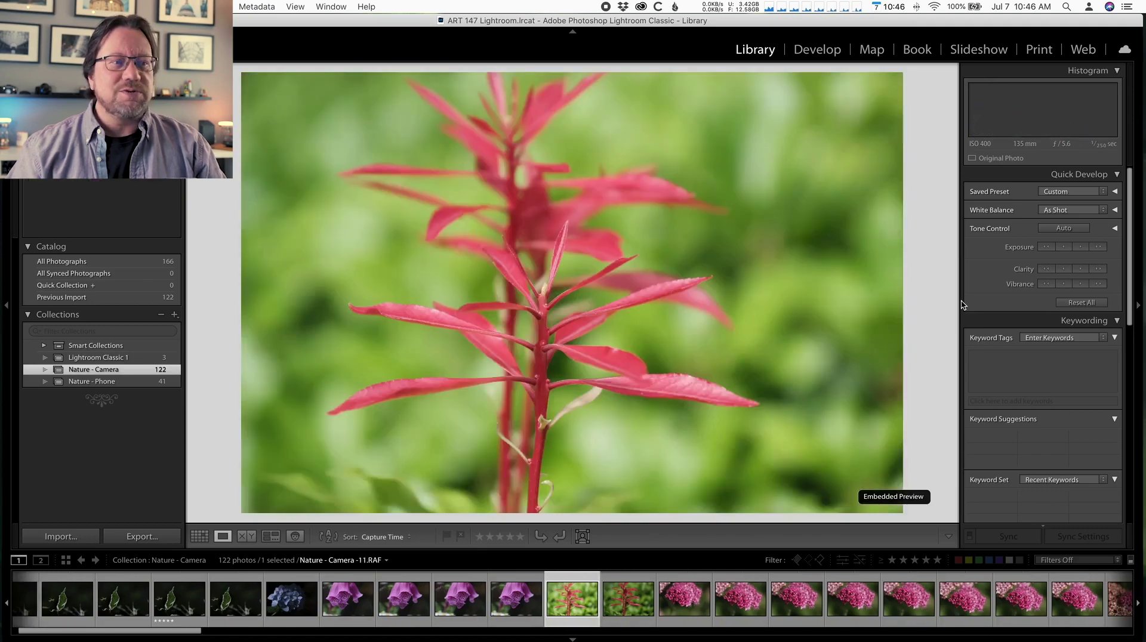
{"action": "key", "text": "Right"}
{"action": "key", "text": "Right"}
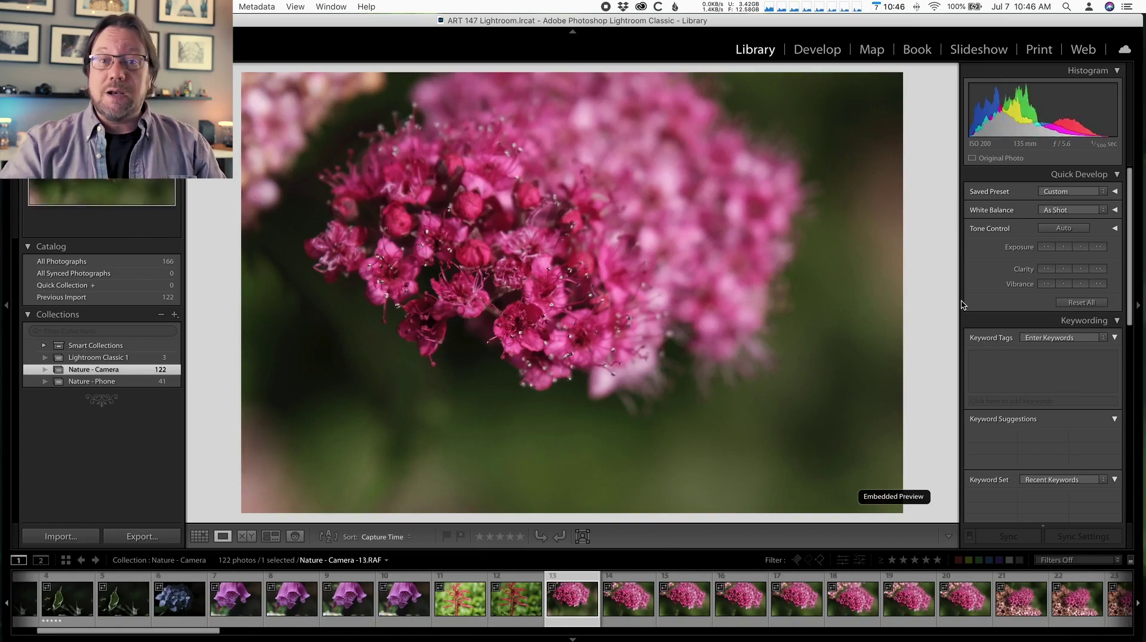
{"action": "key", "text": "Right"}
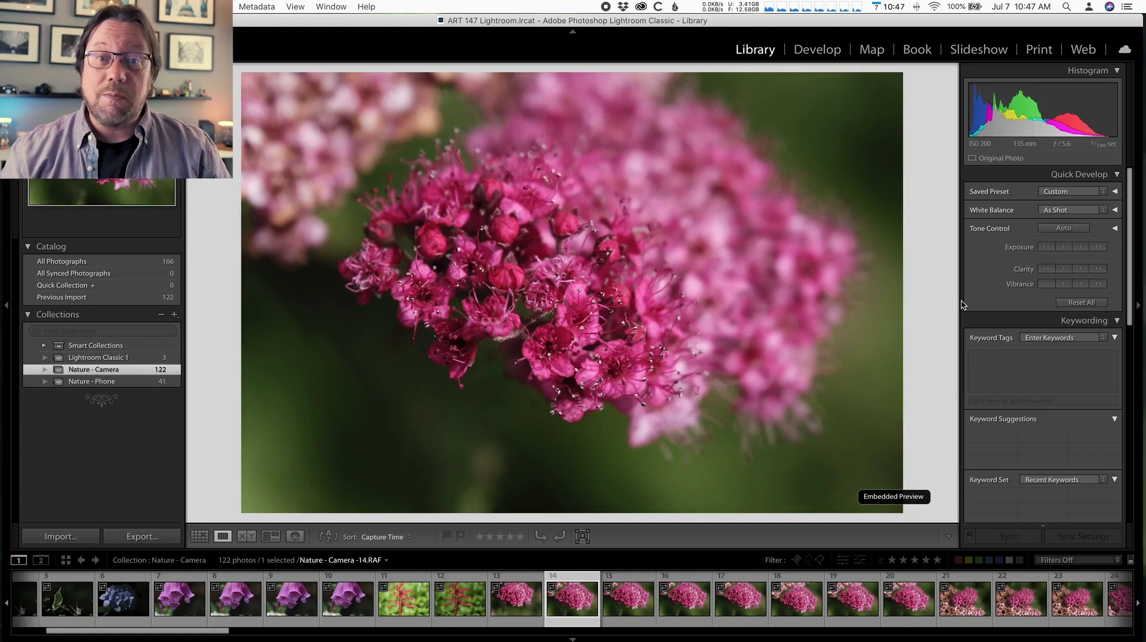
{"action": "key", "text": "5"}
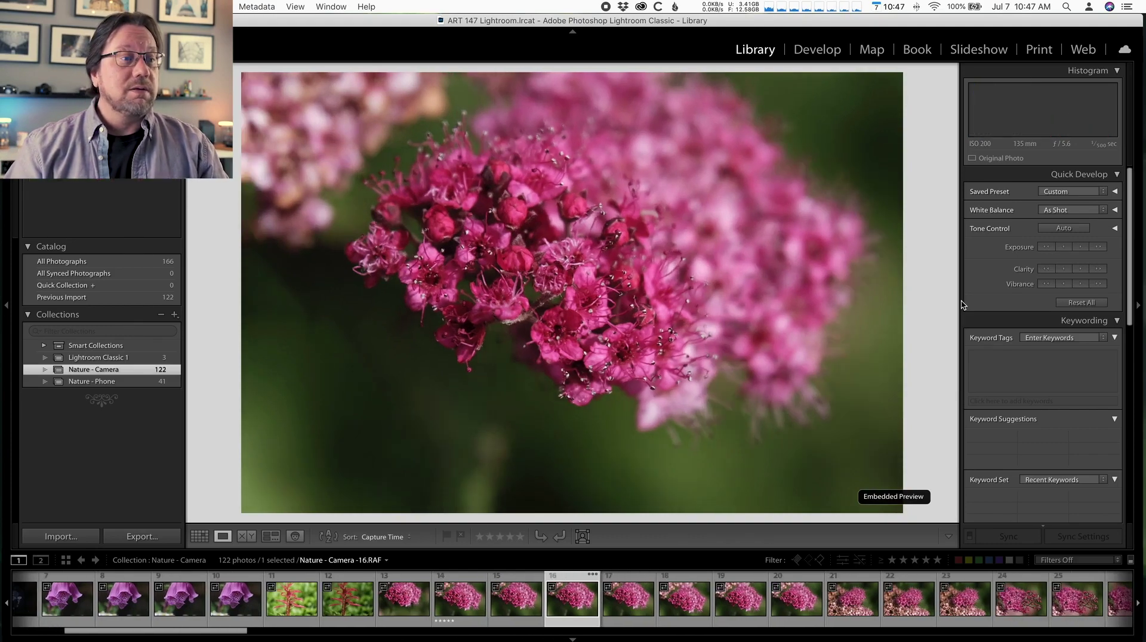
Step: Rate pink flower photos 16, 21 and 23 five stars
{"action": "key", "text": "Right"}
{"action": "key", "text": "5"}
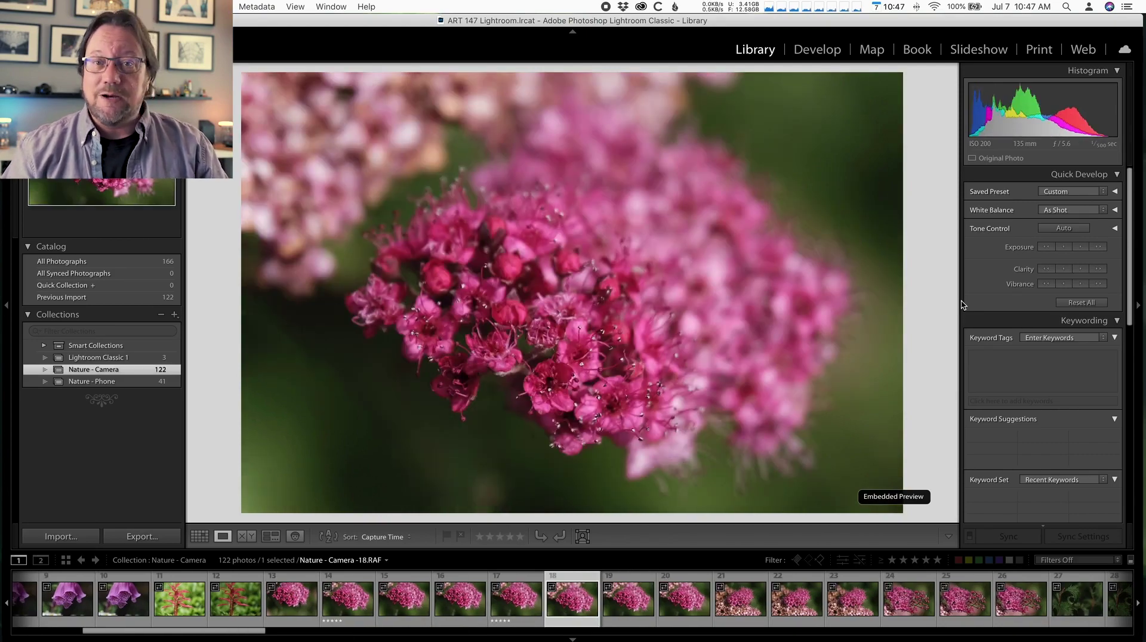
{"action": "key", "text": "Right"}
{"action": "key", "text": "Right"}
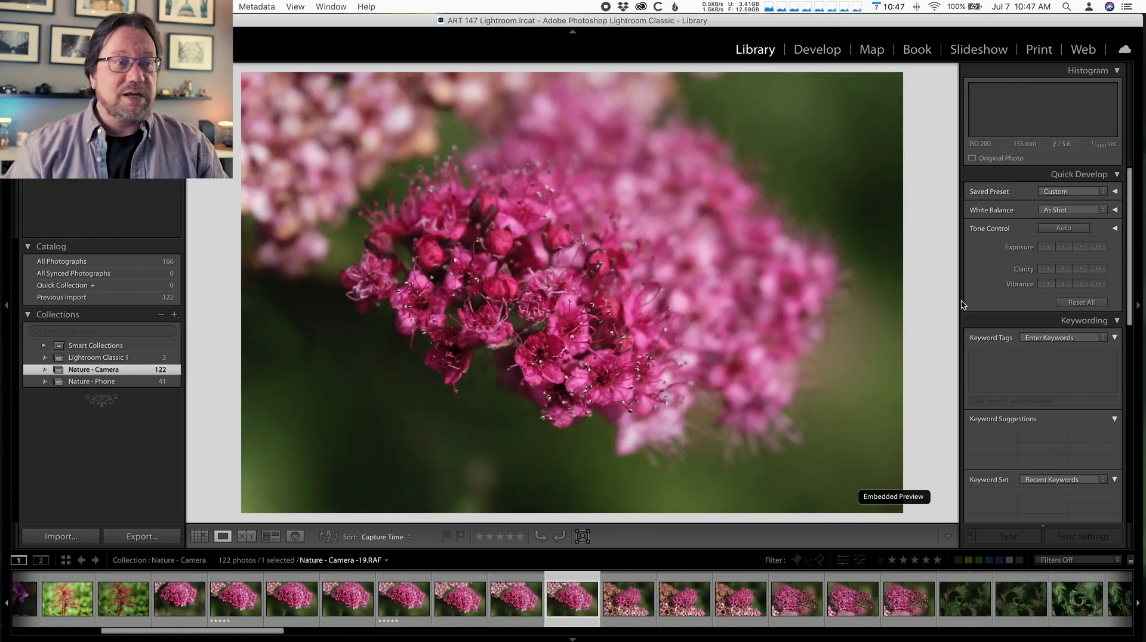
{"action": "key", "text": "Right"}
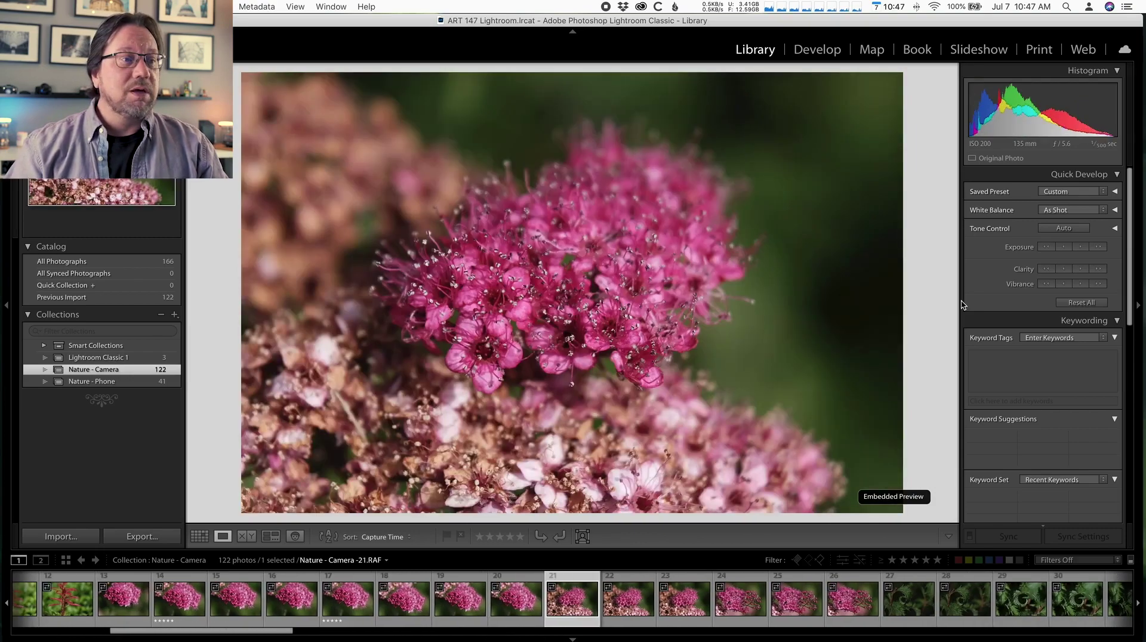
{"action": "key", "text": "5"}
{"action": "key", "text": "Right"}
{"action": "key", "text": "Right"}
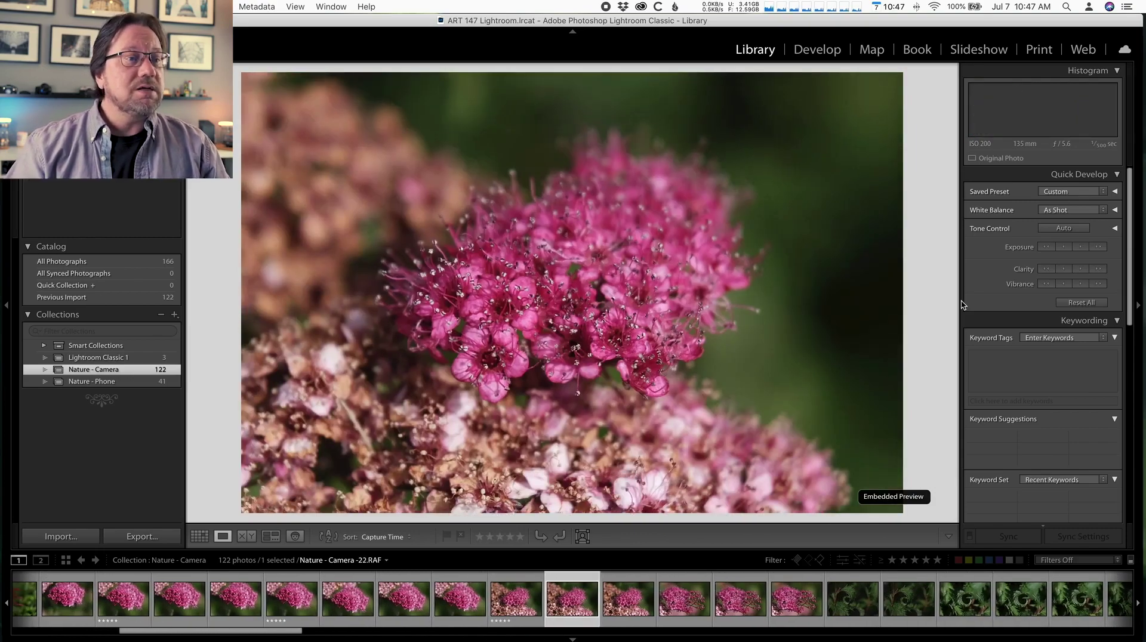
{"action": "key", "text": "5"}
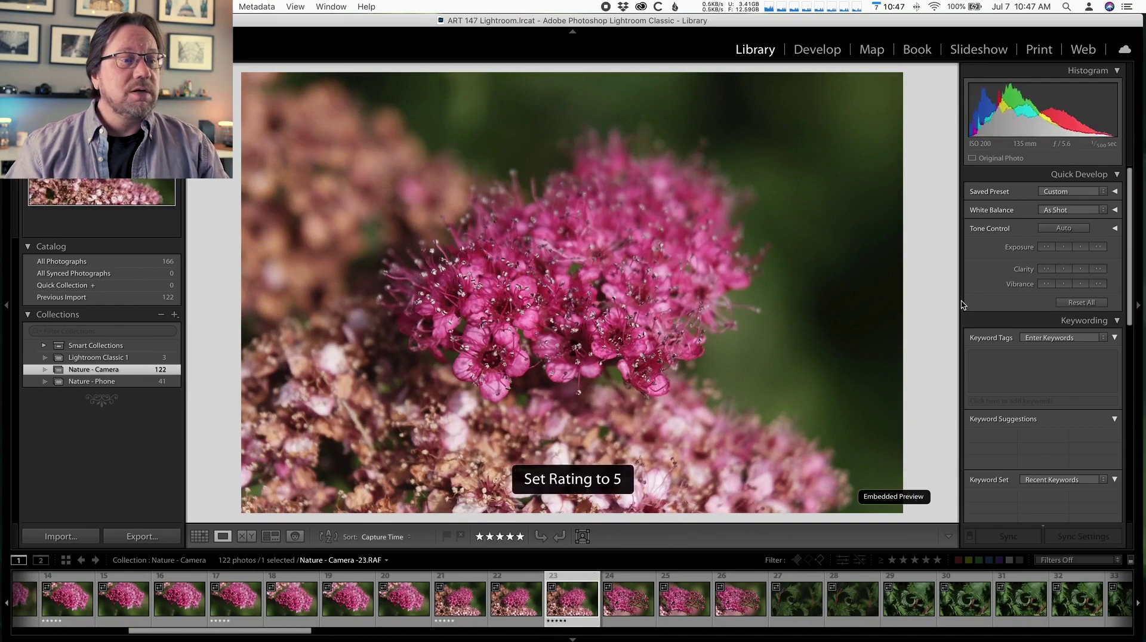
Step: Rate photo 24 five stars, then move on to the berry photo -54.RAF
{"action": "key", "text": "Right"}
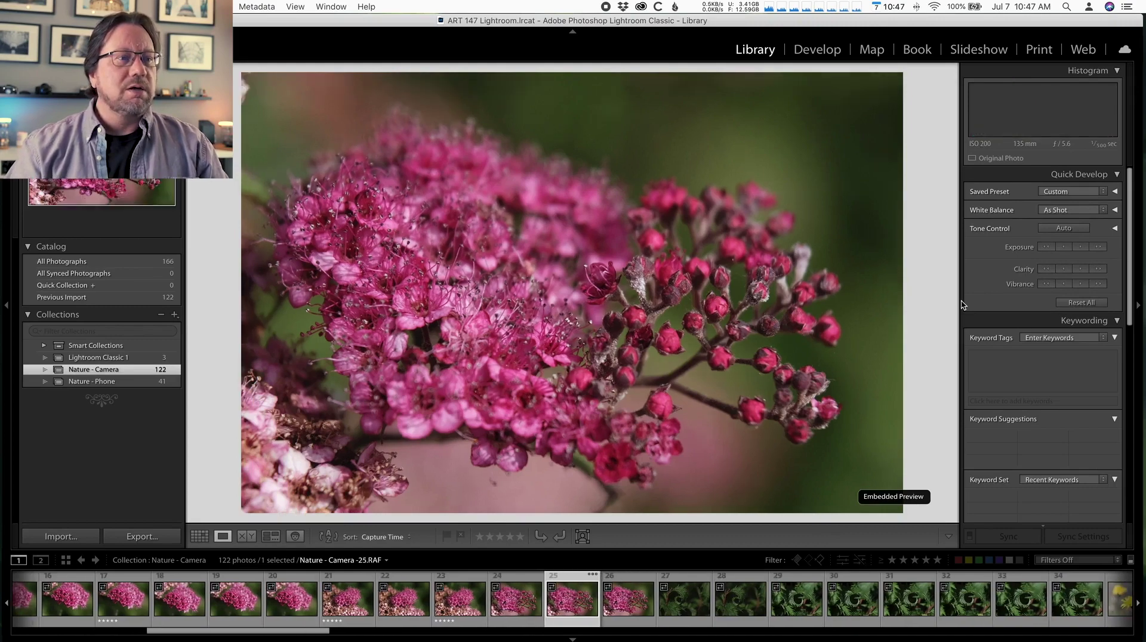
{"action": "key", "text": "5"}
{"action": "key", "text": "Right"}
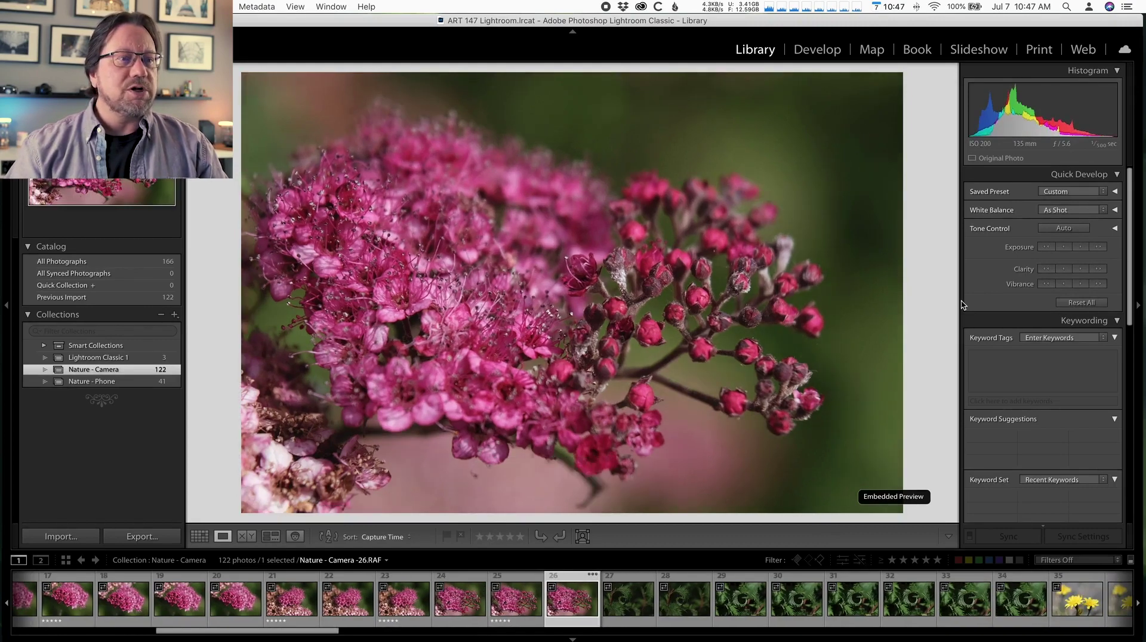
{"action": "key", "text": "Right"}
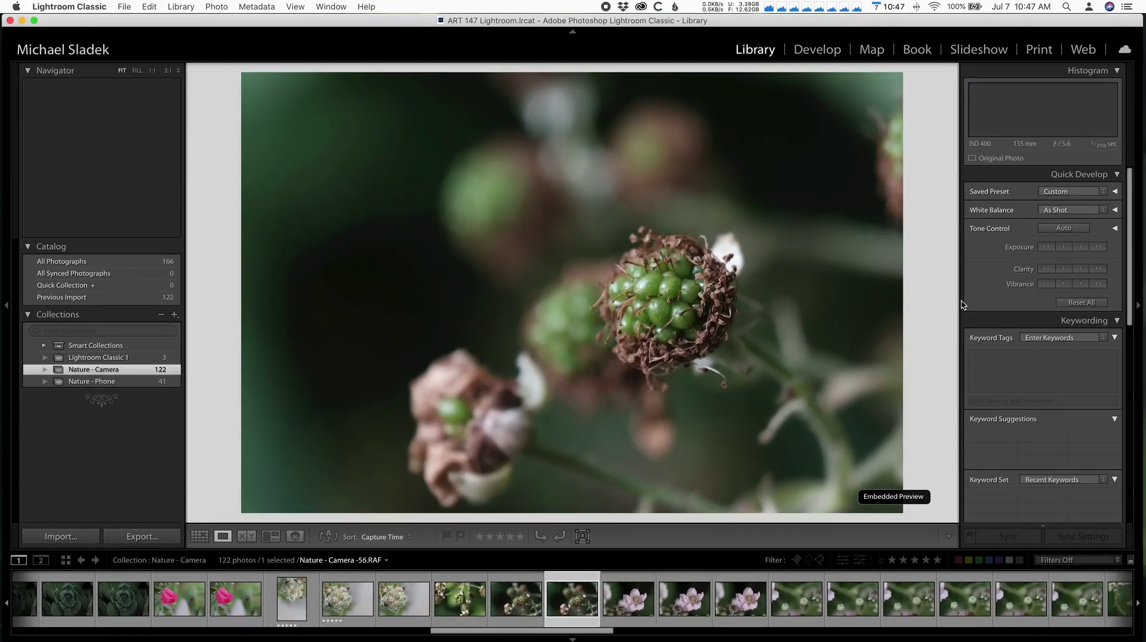
{"action": "key", "text": "Left"}
{"action": "key", "text": "Left"}
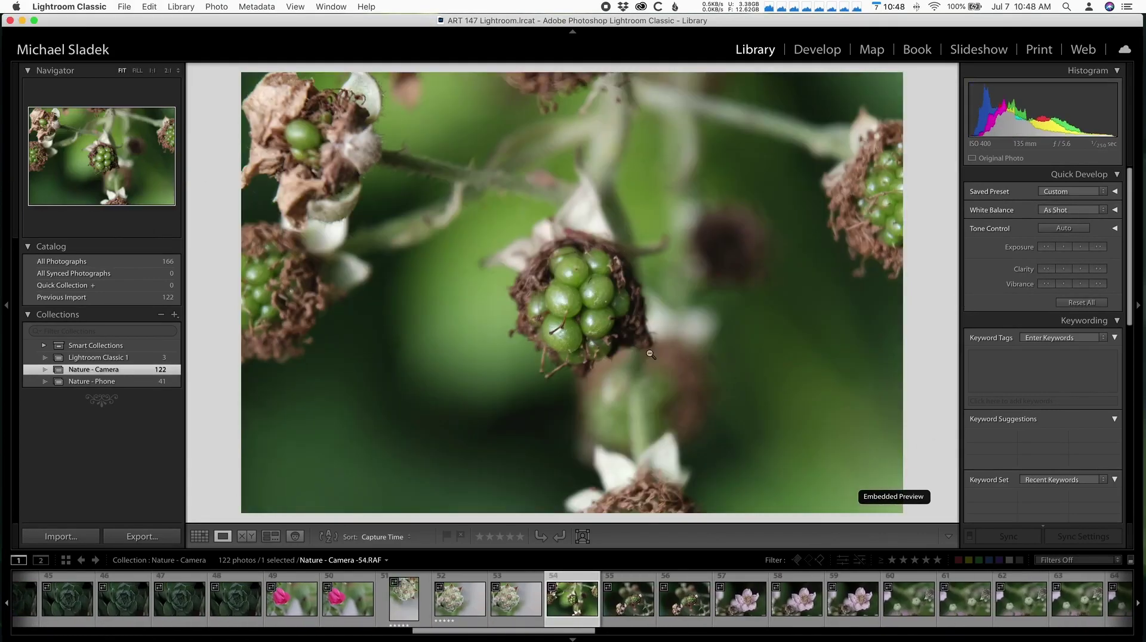
{"action": "left_click", "coordinate": [576, 299]}
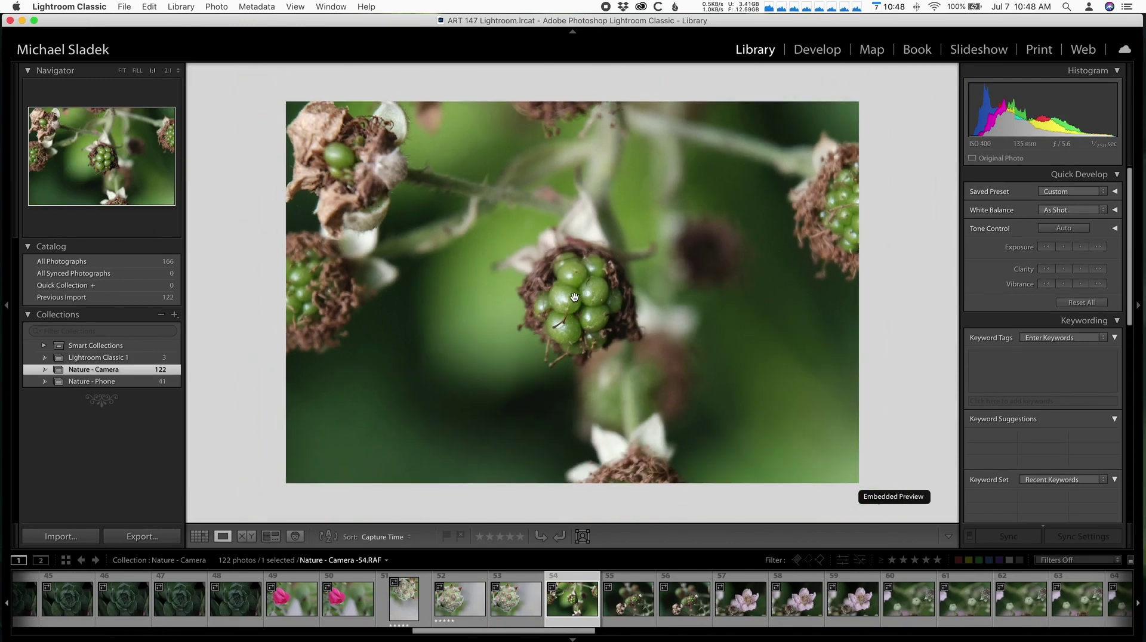
{"action": "left_click", "coordinate": [576, 298]}
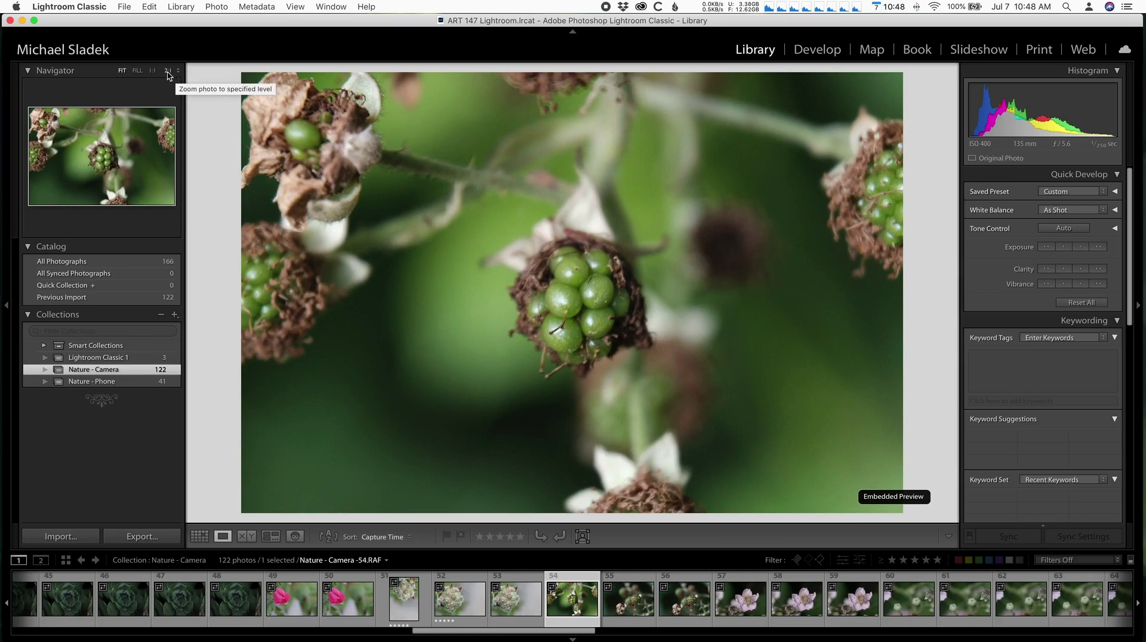
{"action": "left_click", "coordinate": [167, 71]}
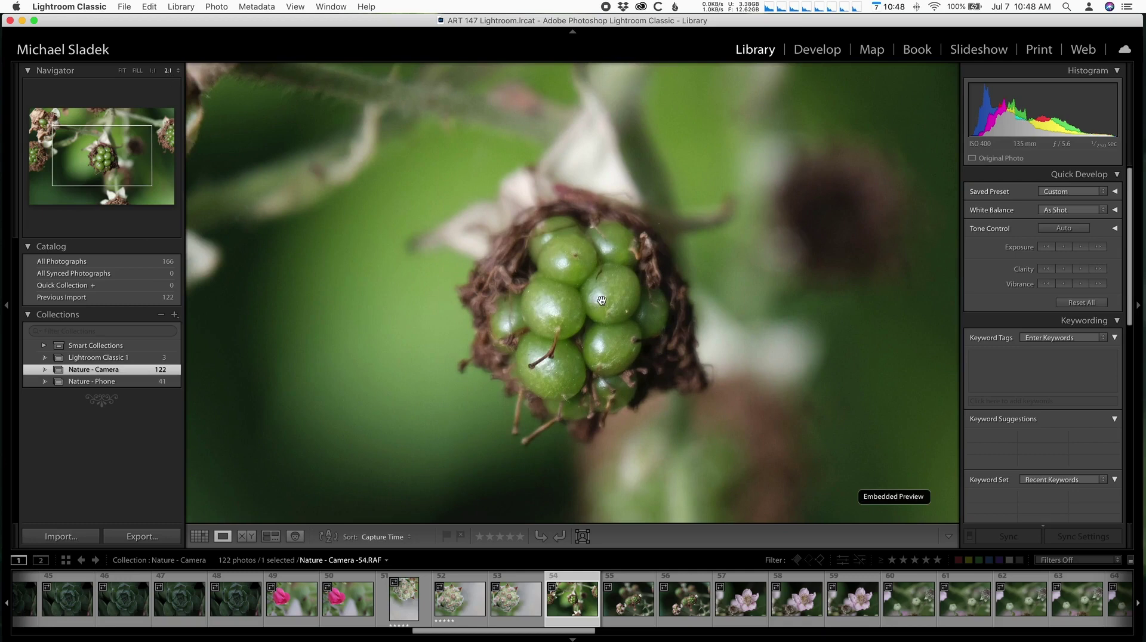
{"action": "left_click_drag", "start_coordinate": [601, 303], "coordinate": [616, 281]}
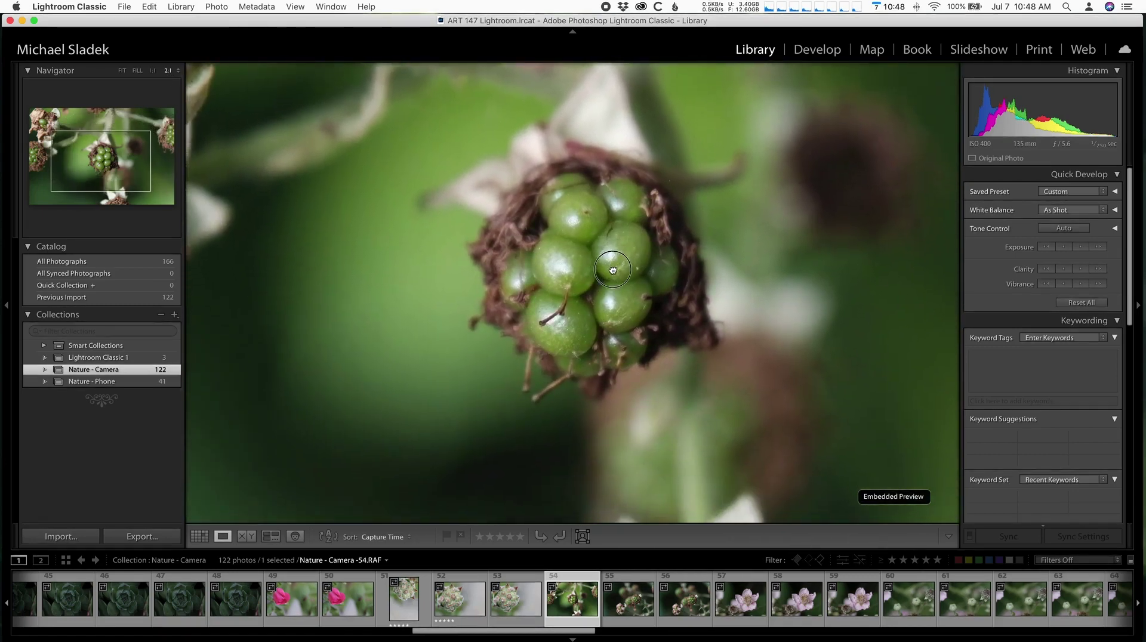
{"action": "left_click", "coordinate": [583, 249]}
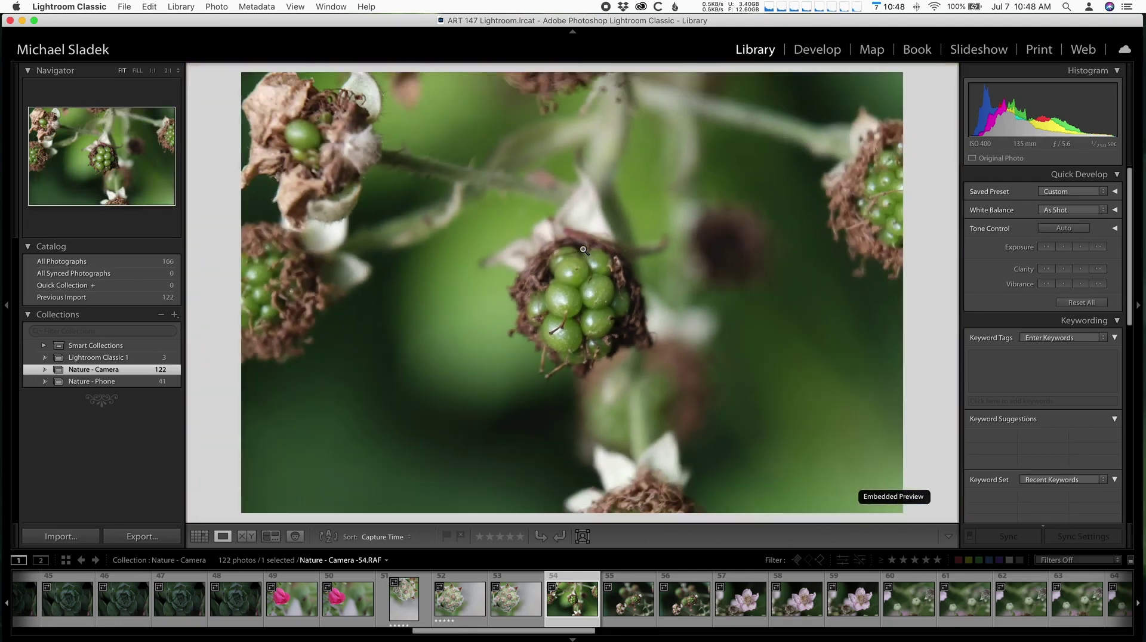
Step: Rate the pink blackberry flower -57.RAF five stars and continue to bud photo -62.RAF
{"action": "key", "text": "Right"}
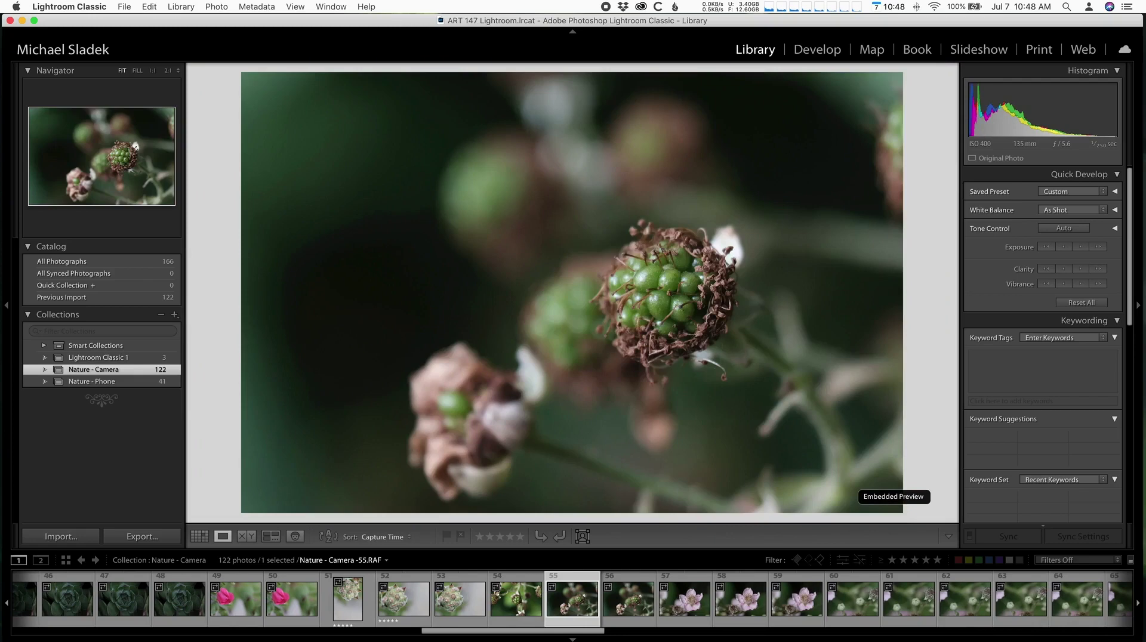
{"action": "key", "text": "Right"}
{"action": "key", "text": "Right"}
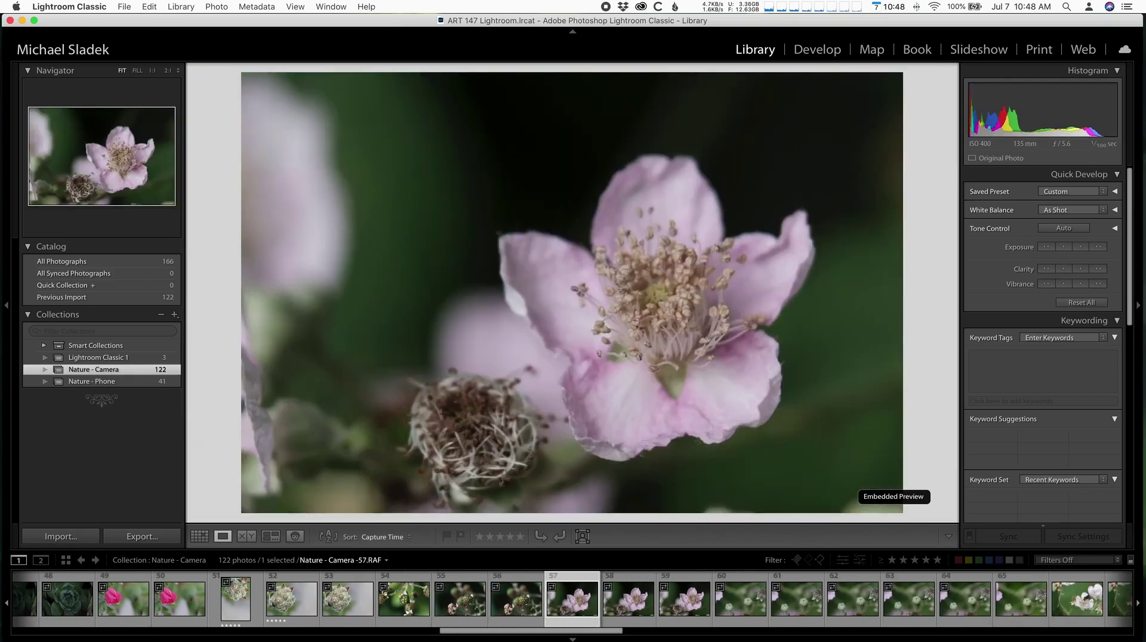
{"action": "key", "text": "5"}
{"action": "key", "text": "Right"}
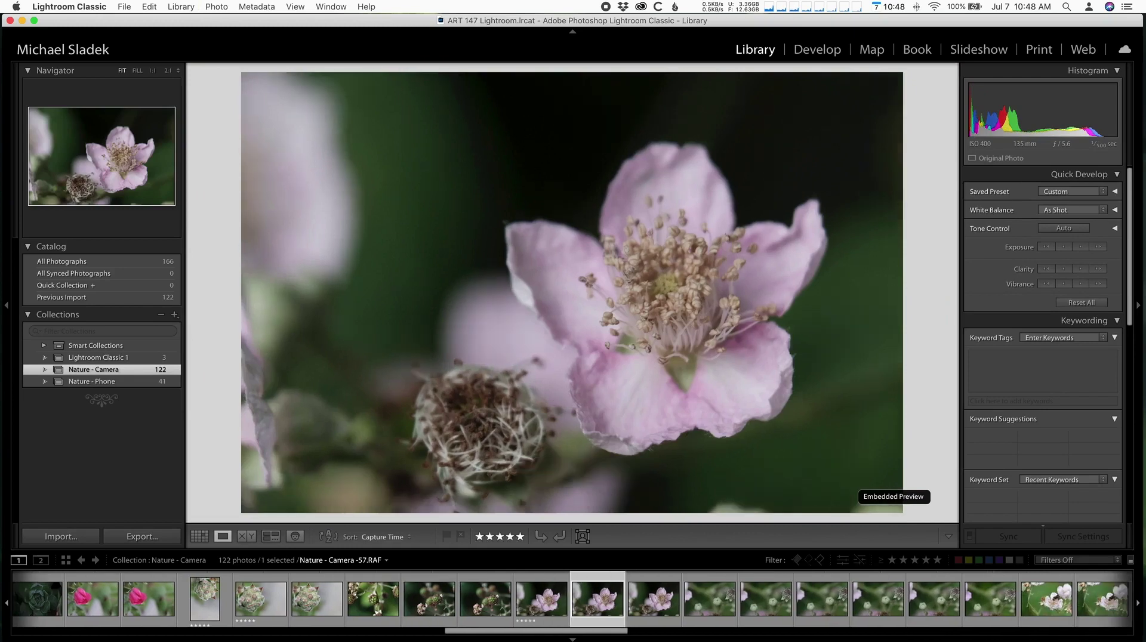
{"action": "key", "text": "Right"}
{"action": "key", "text": "Right"}
{"action": "key", "text": "Right"}
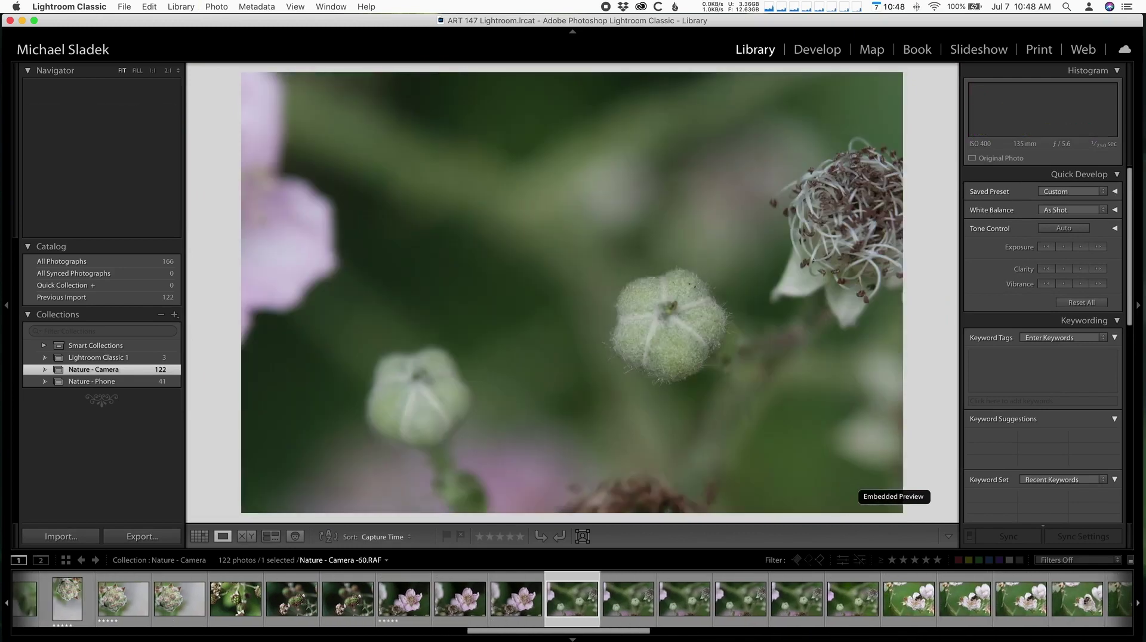
{"action": "key", "text": "Right"}
{"action": "key", "text": "Right"}
{"action": "key", "text": "Right"}
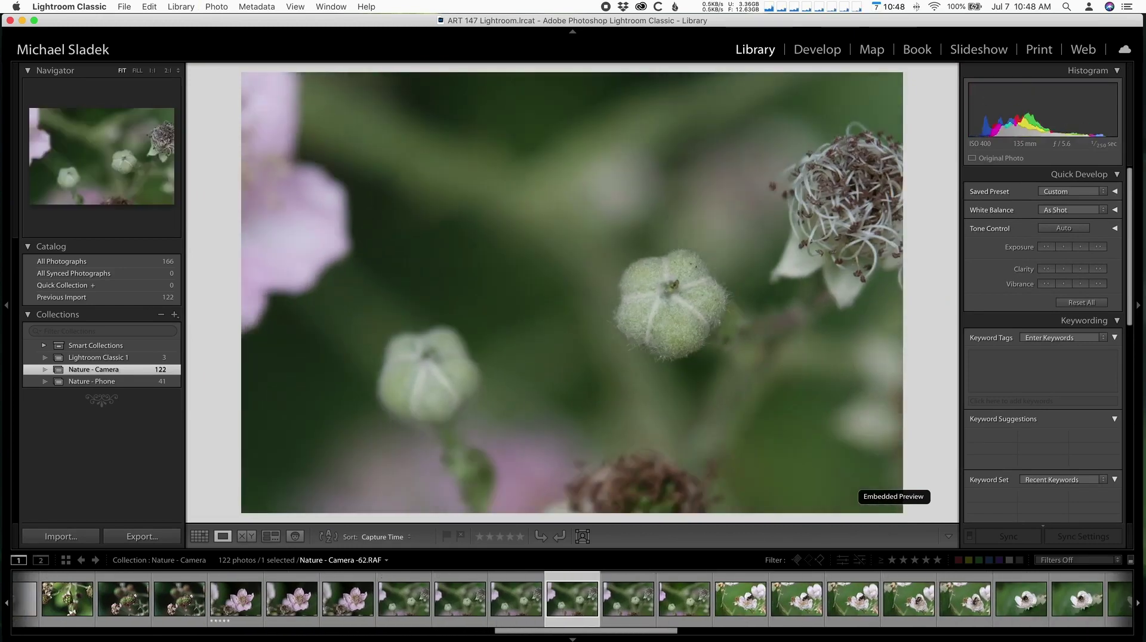
{"action": "key", "text": "Right"}
{"action": "key", "text": "Right"}
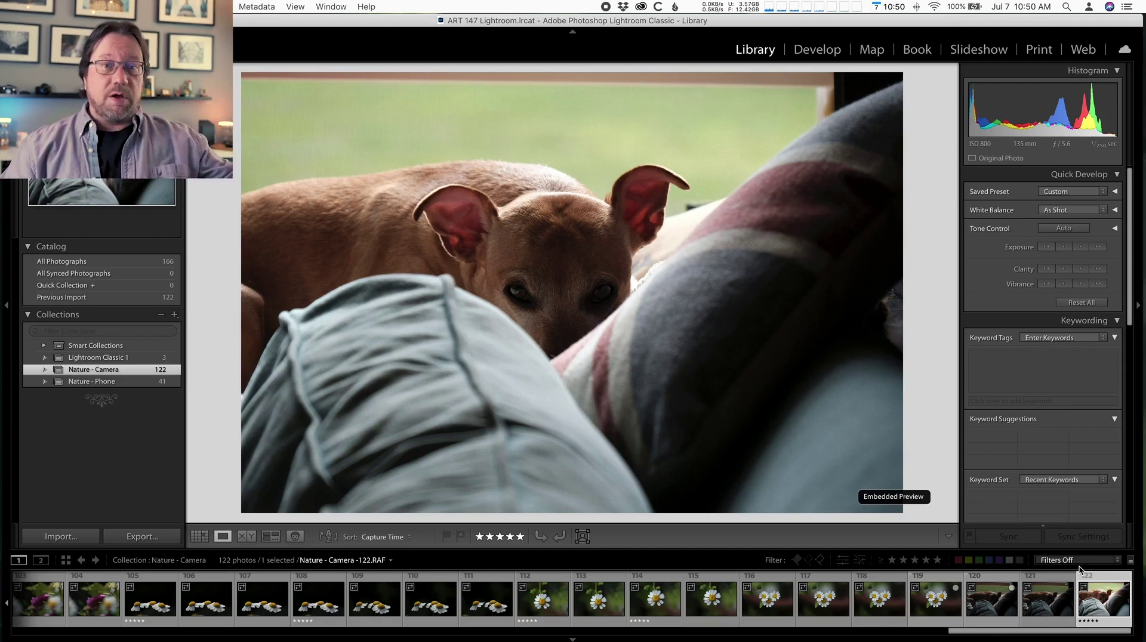
Step: Set the filmstrip filter preset to Rated, leaving 26 of 122 photos shown
{"action": "left_click", "coordinate": [1080, 567]}
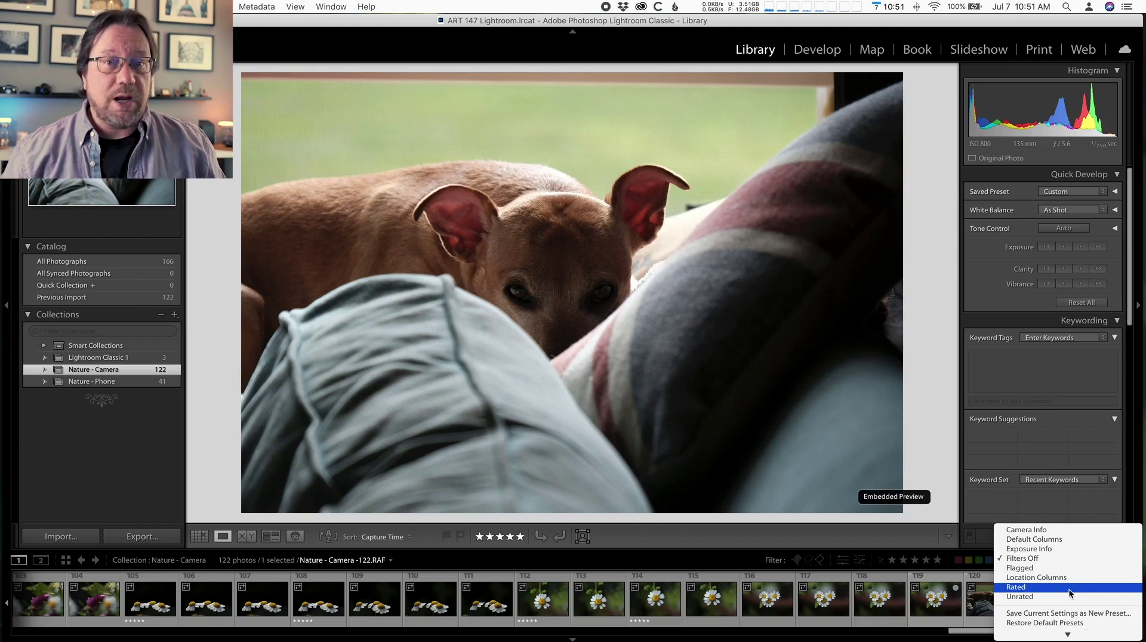
{"action": "left_click", "coordinate": [1071, 587]}
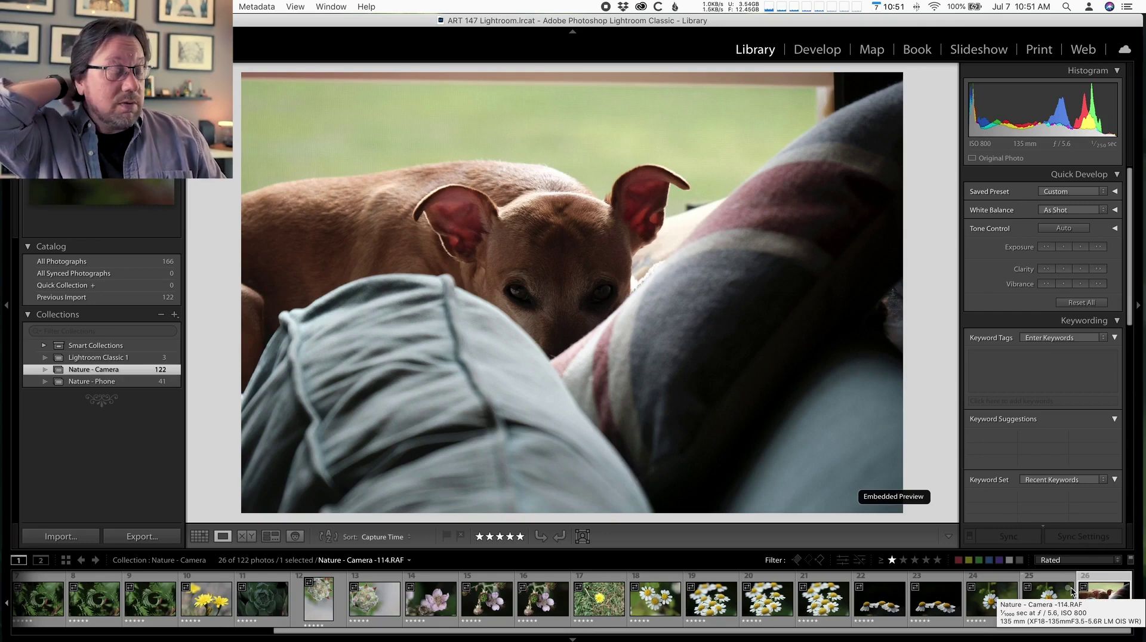
{"action": "left_click", "coordinate": [1072, 591]}
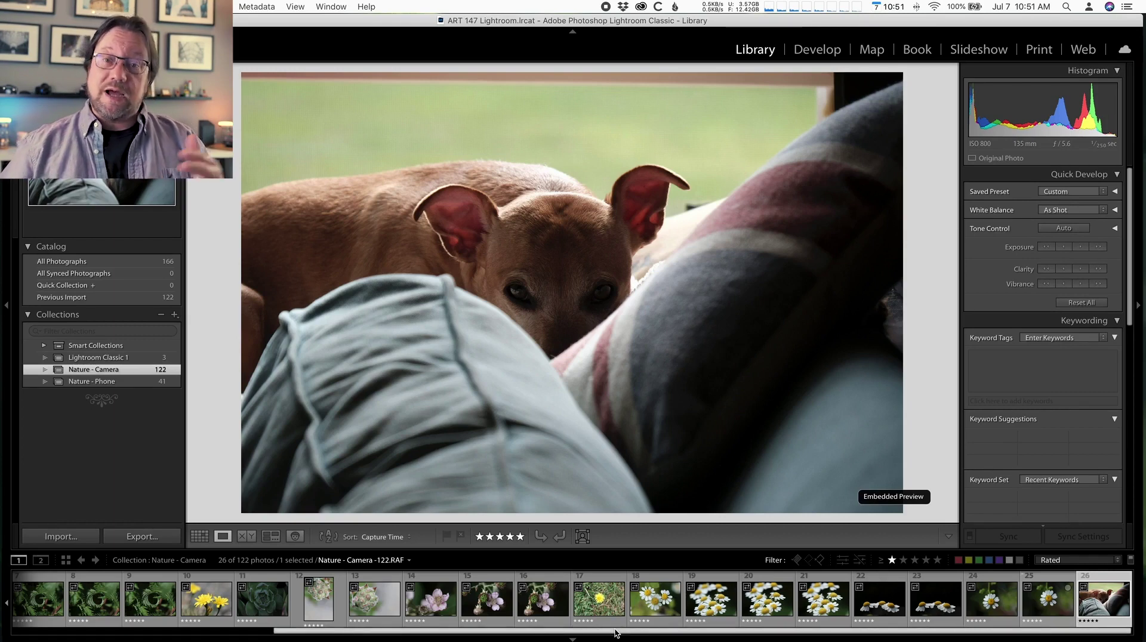
{"action": "scroll", "coordinate": [602, 629], "scroll_direction": "up", "scroll_amount": 6}
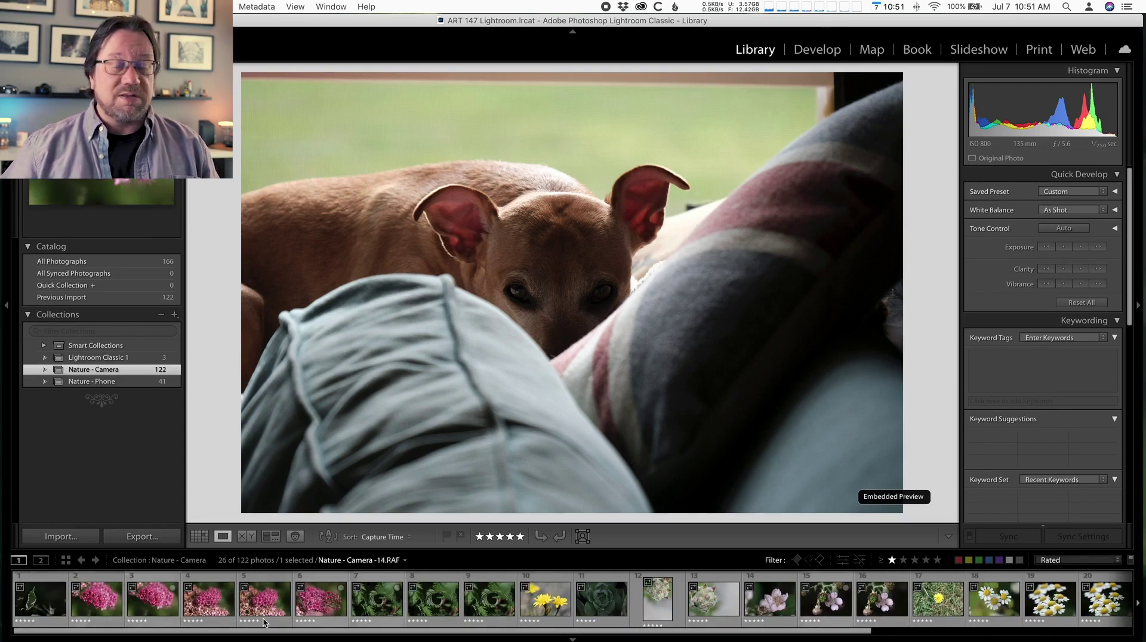
{"action": "left_click", "coordinate": [47, 606]}
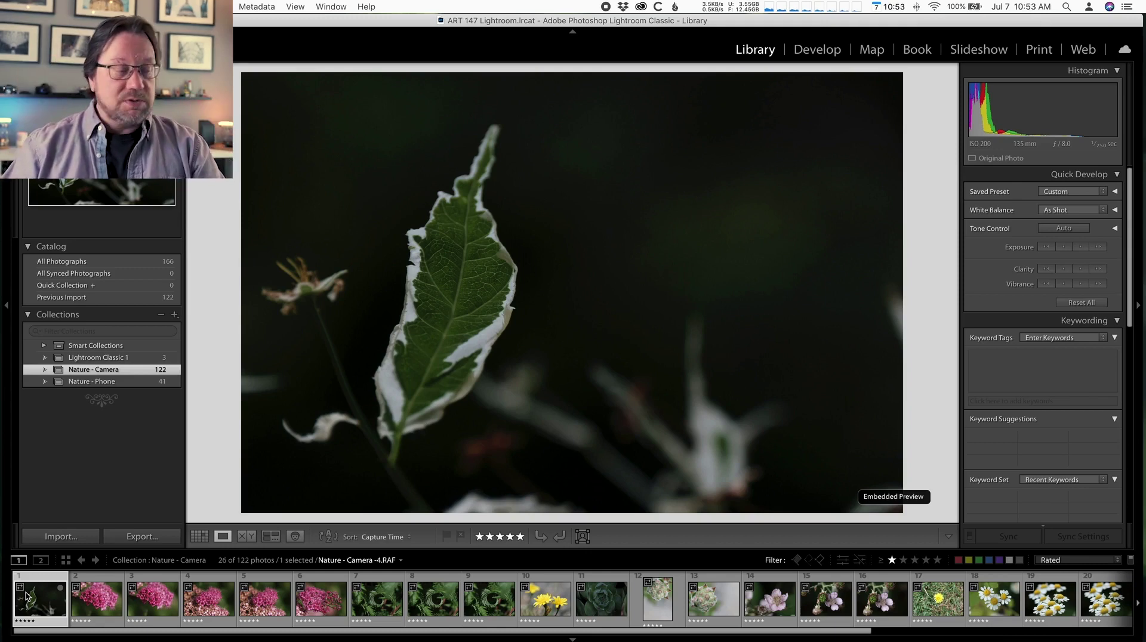
Step: Compare the neighbouring pink flower shots and clear the first one's rating
{"action": "key", "text": "Right"}
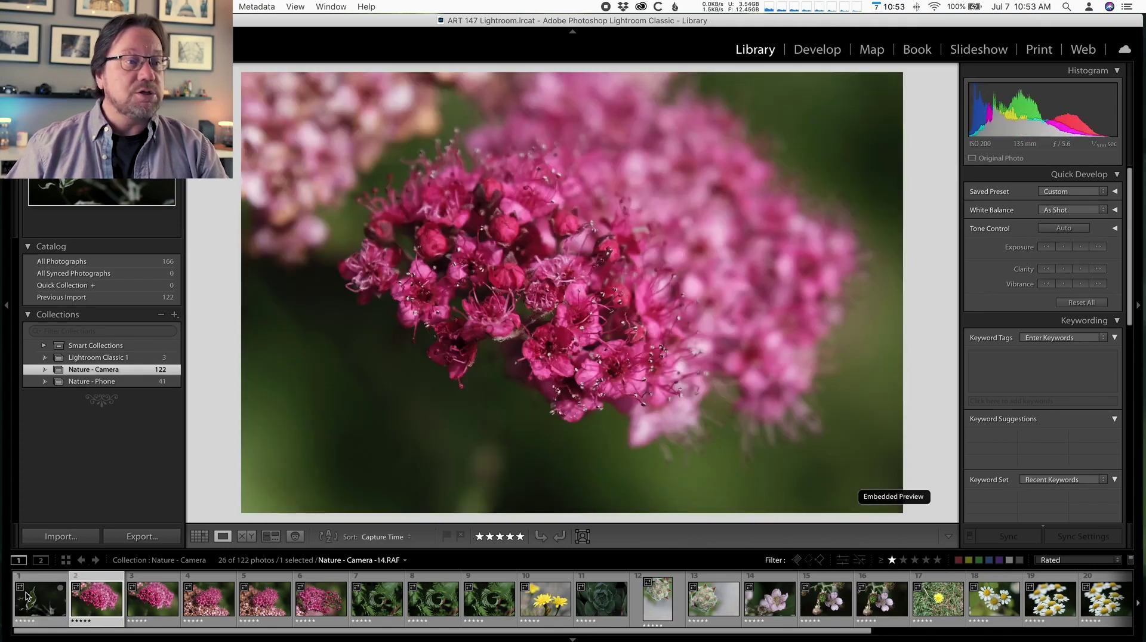
{"action": "key", "text": "Left"}
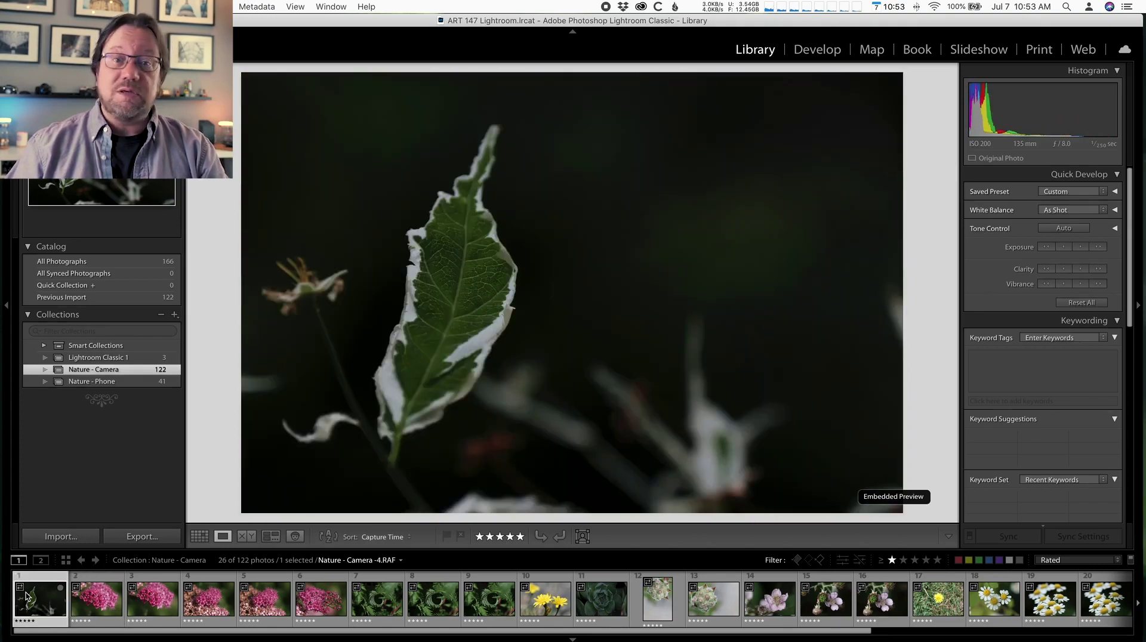
{"action": "key", "text": "Right"}
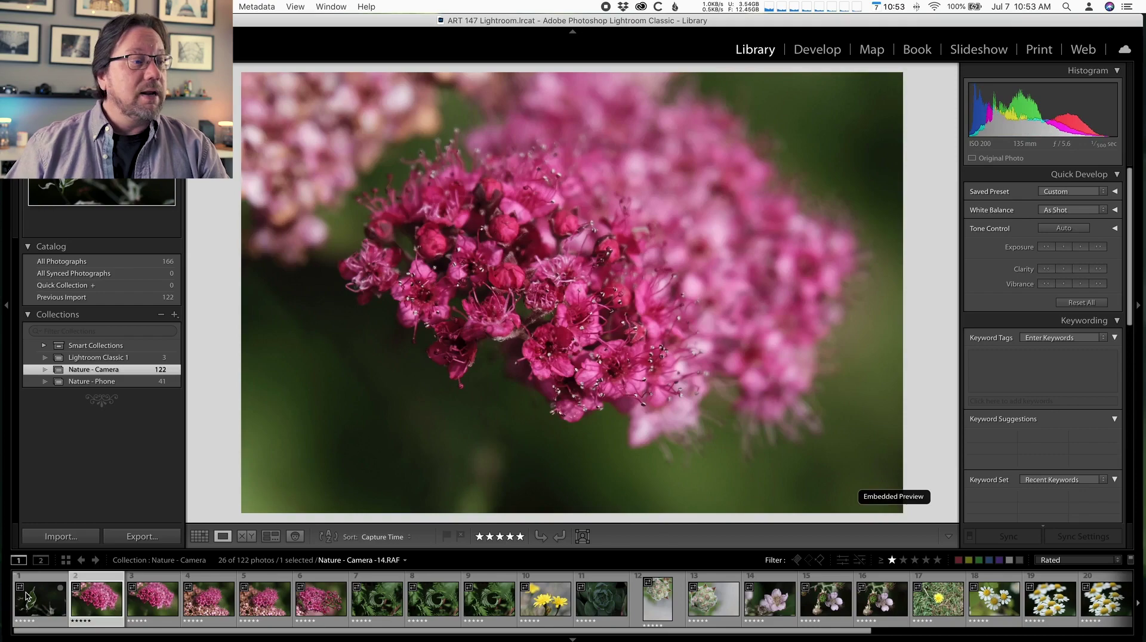
{"action": "key", "text": "Right"}
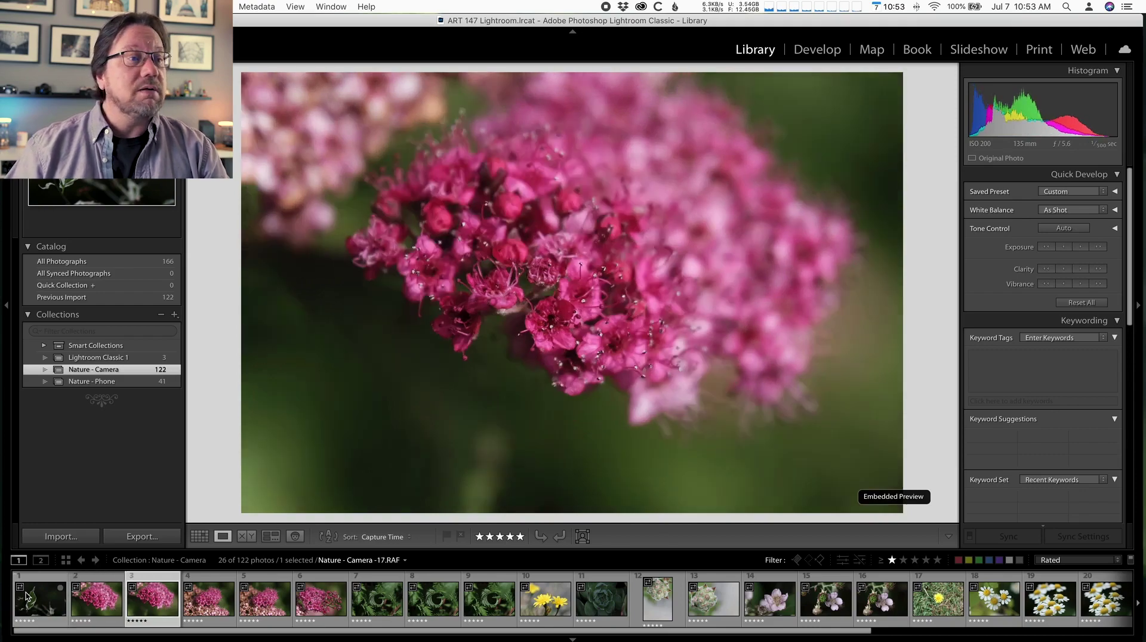
{"action": "key", "text": "Left"}
{"action": "key", "text": "0"}
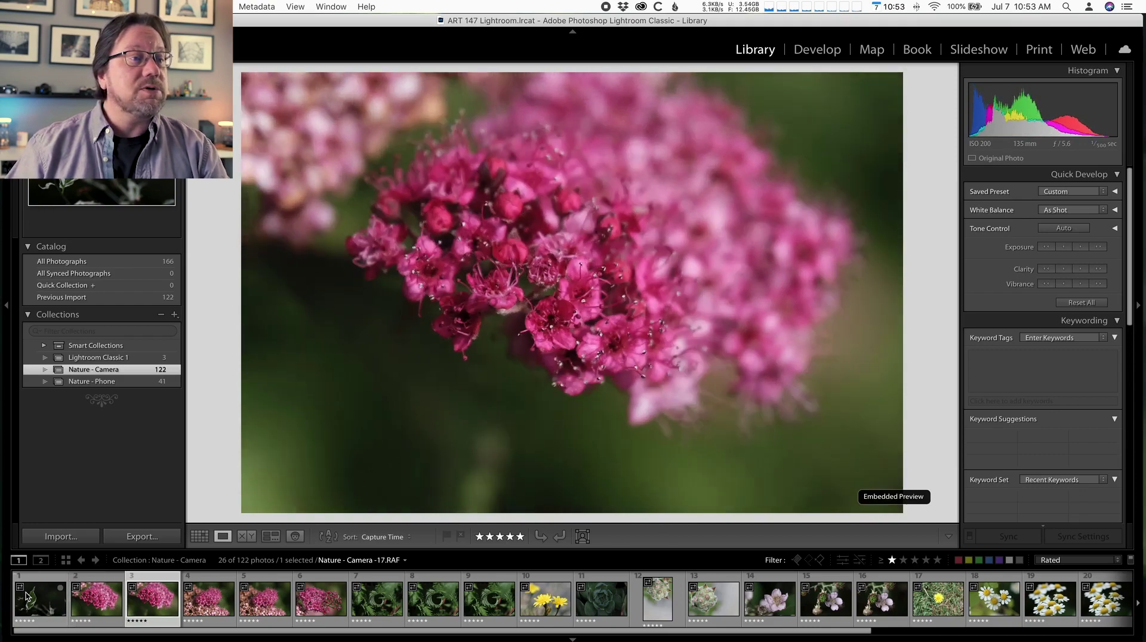
Step: Clear the rating on the weaker pink flower photo -23.RAF
{"action": "key", "text": "Right"}
{"action": "key", "text": "Right"}
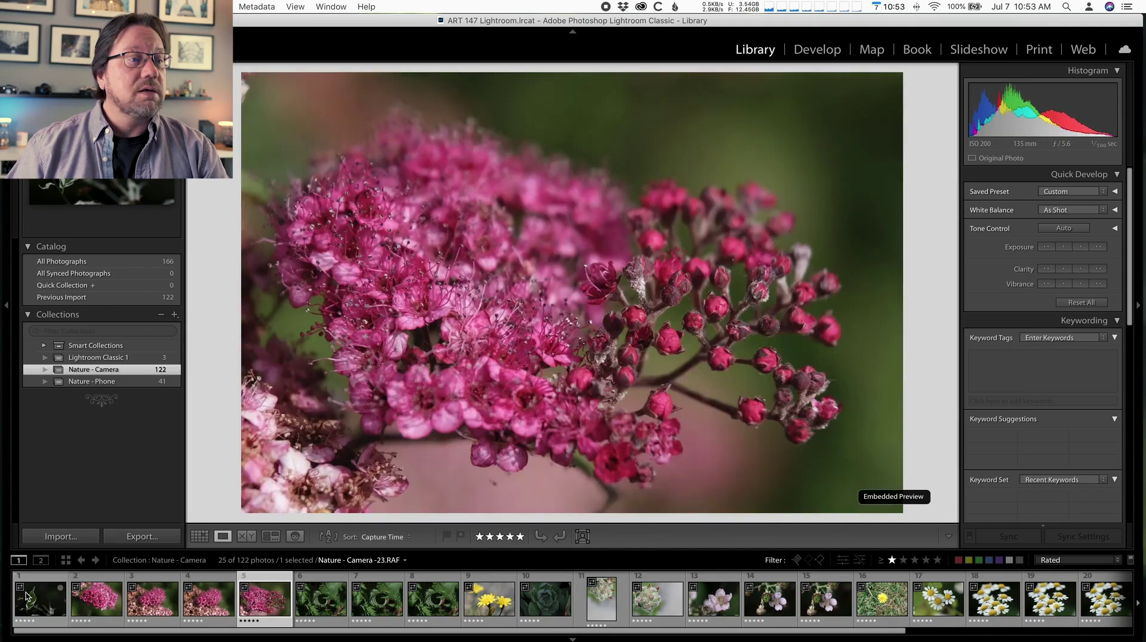
{"action": "key", "text": "Left"}
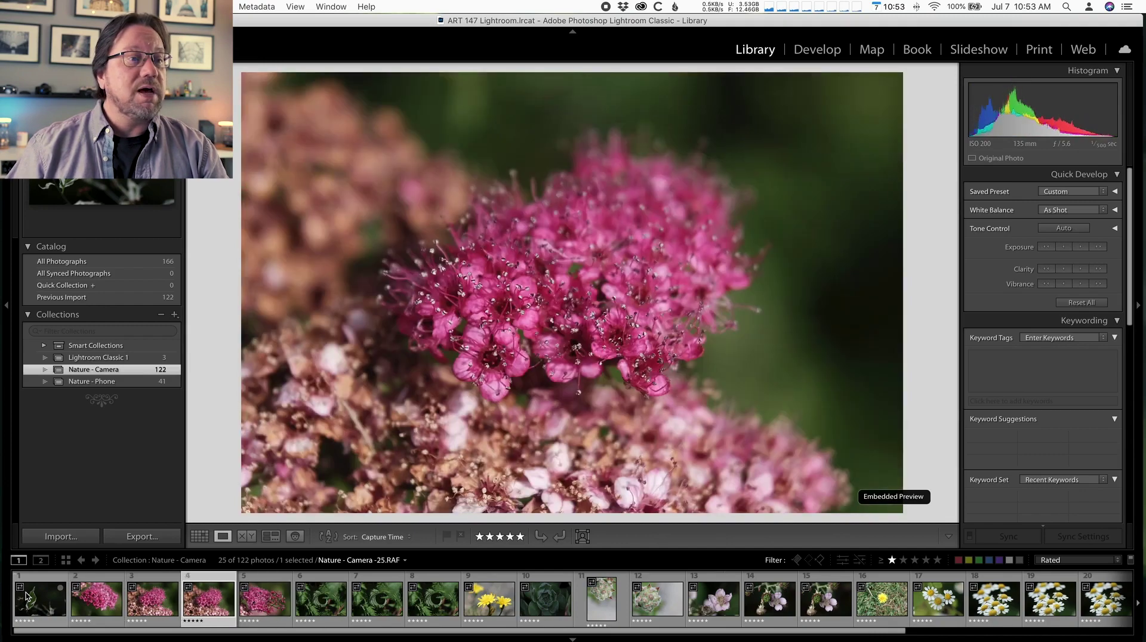
{"action": "key", "text": "Left"}
{"action": "key", "text": "Right"}
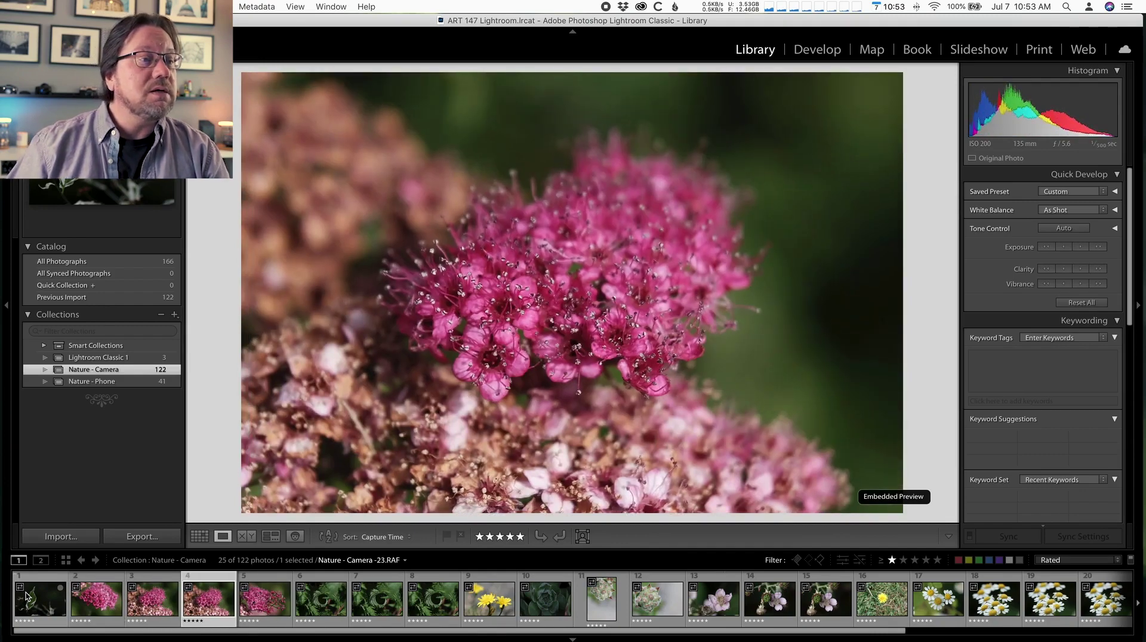
{"action": "key", "text": "Left"}
{"action": "key", "text": "0"}
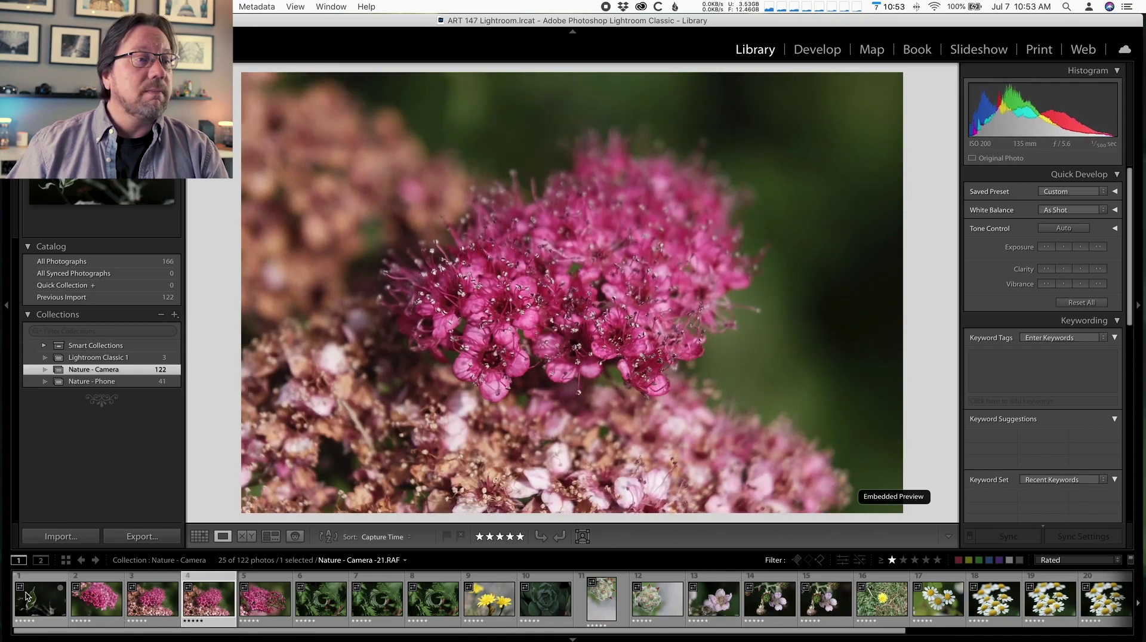
Step: Clear the ratings on the extra pink flower and both fern shots
{"action": "key", "text": "Right"}
{"action": "key", "text": "Right"}
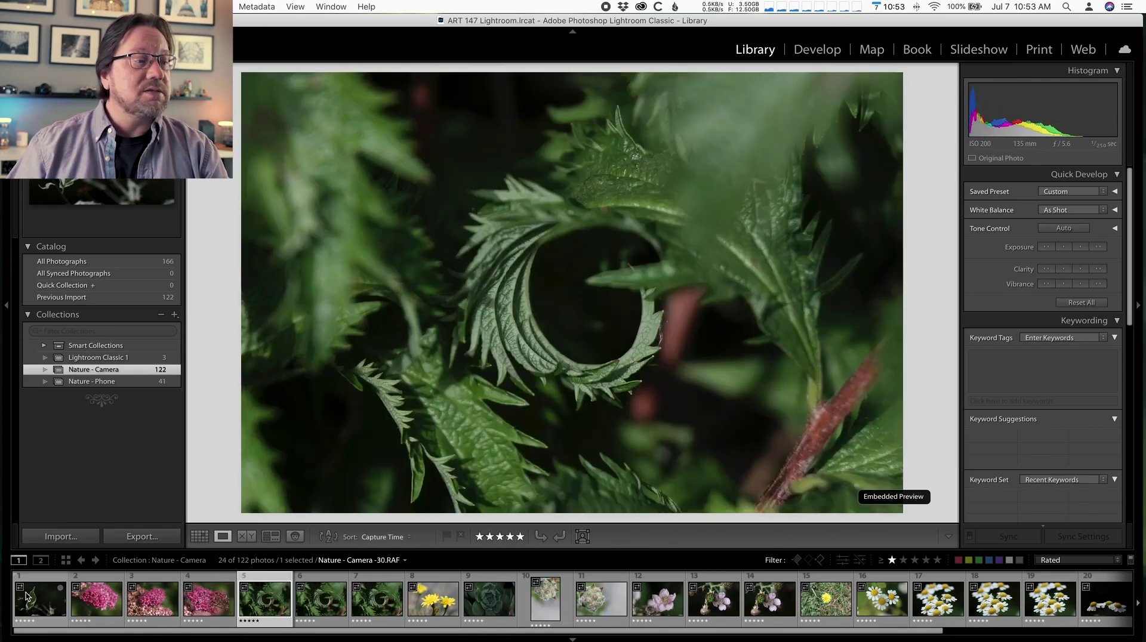
{"action": "key", "text": "Right"}
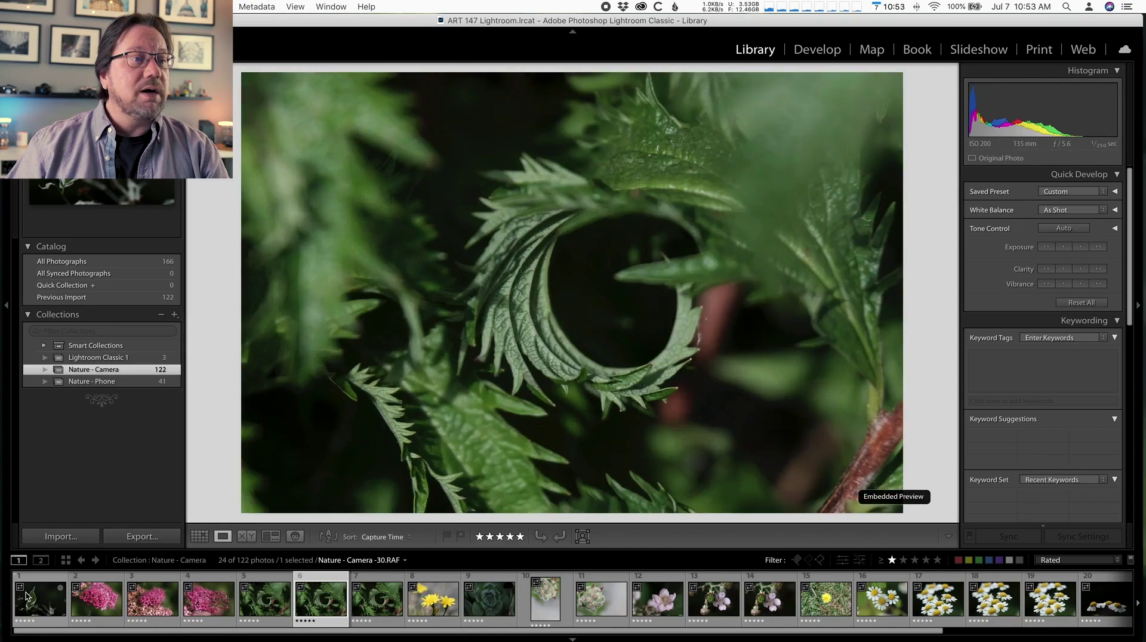
{"action": "key", "text": "Left"}
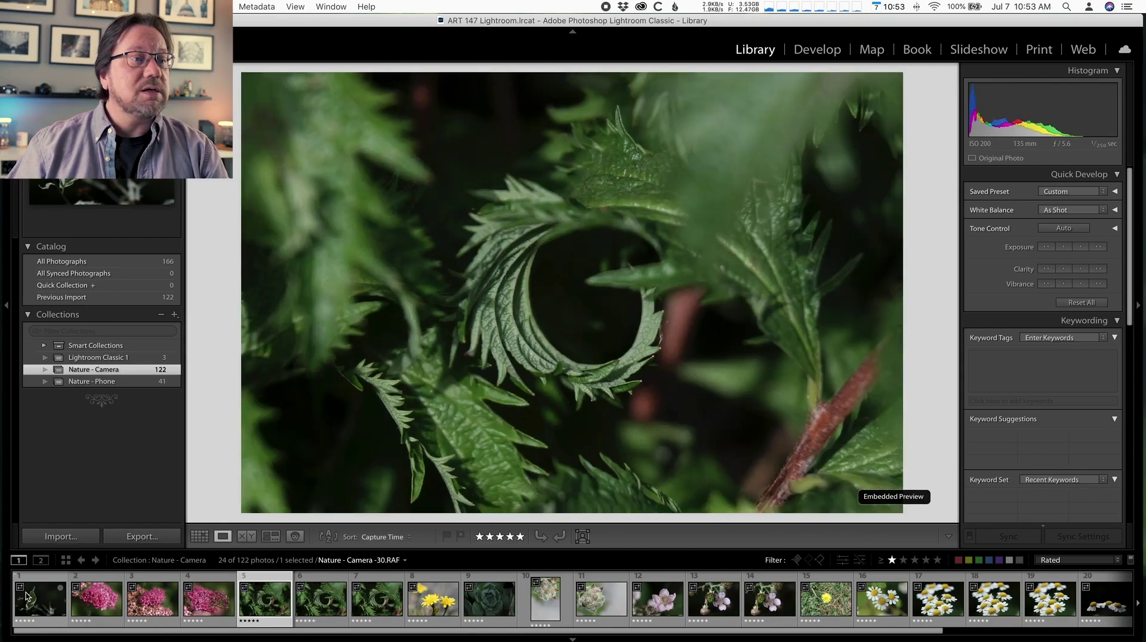
{"action": "key", "text": "0"}
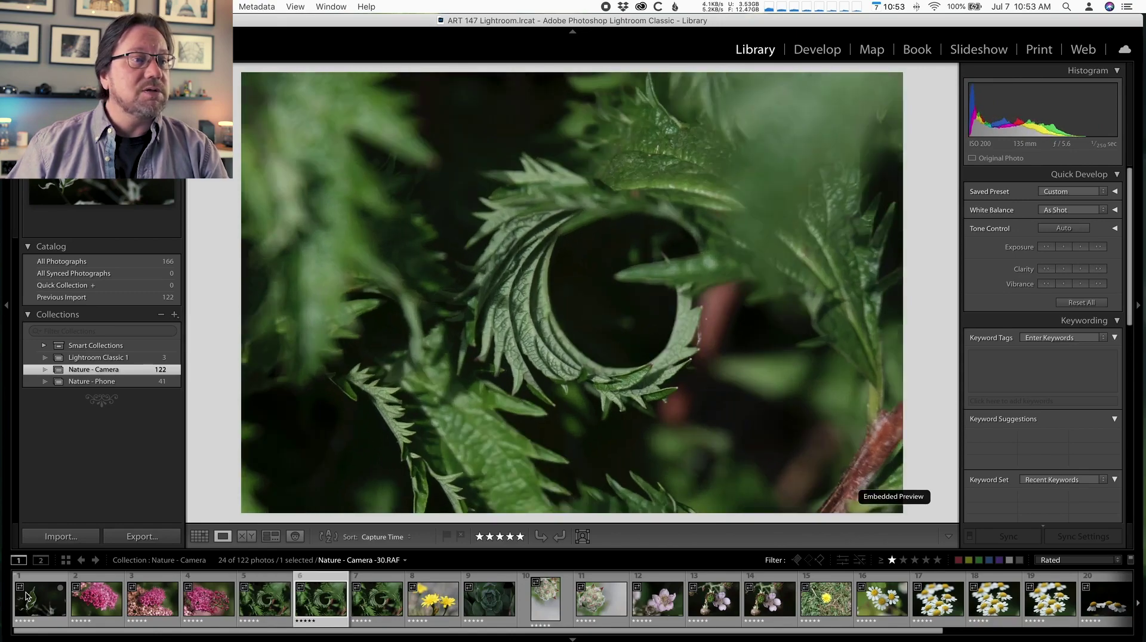
{"action": "key", "text": "0"}
Step: Clear the ratings on the yellow flower, succulent and fuzzy bud portrait photos
{"action": "key", "text": "Right"}
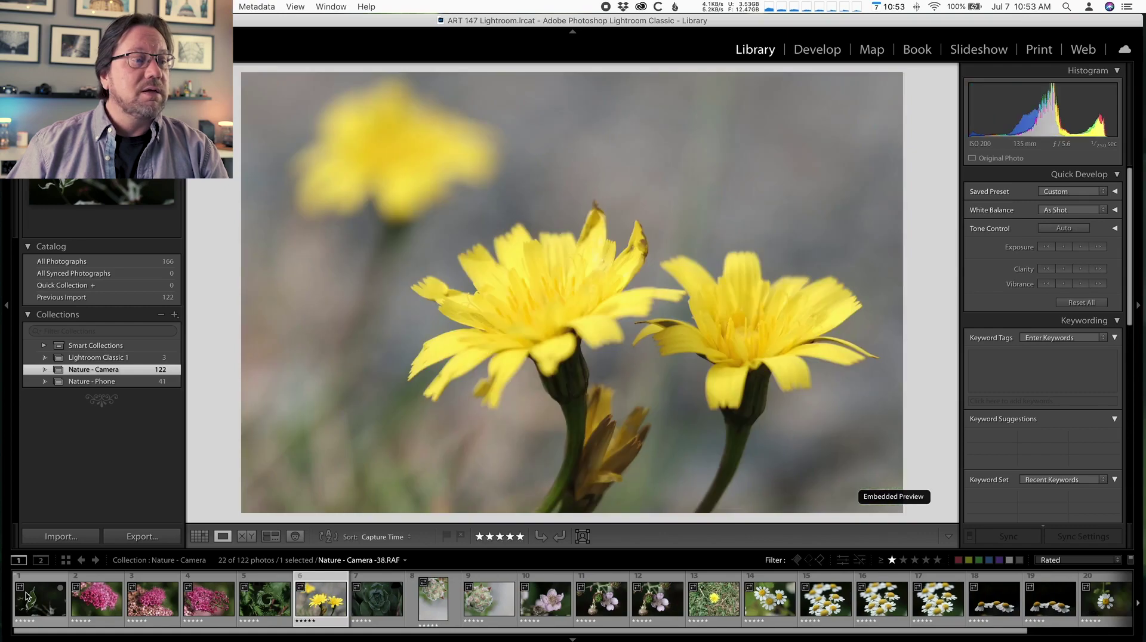
{"action": "key", "text": "0"}
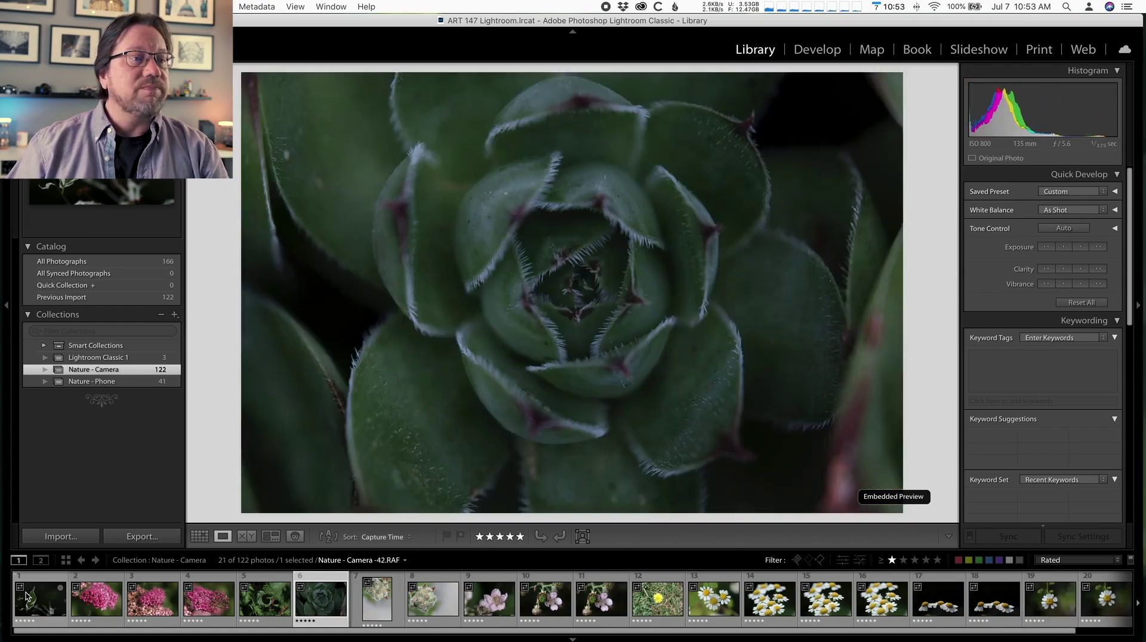
{"action": "key", "text": "0"}
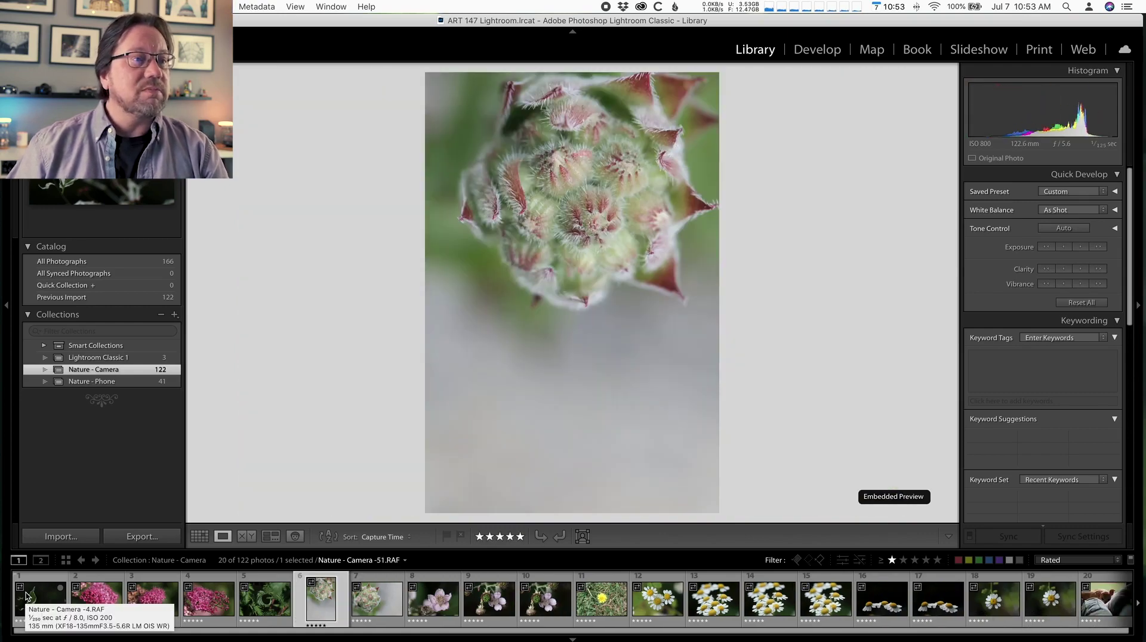
{"action": "key", "text": "Right"}
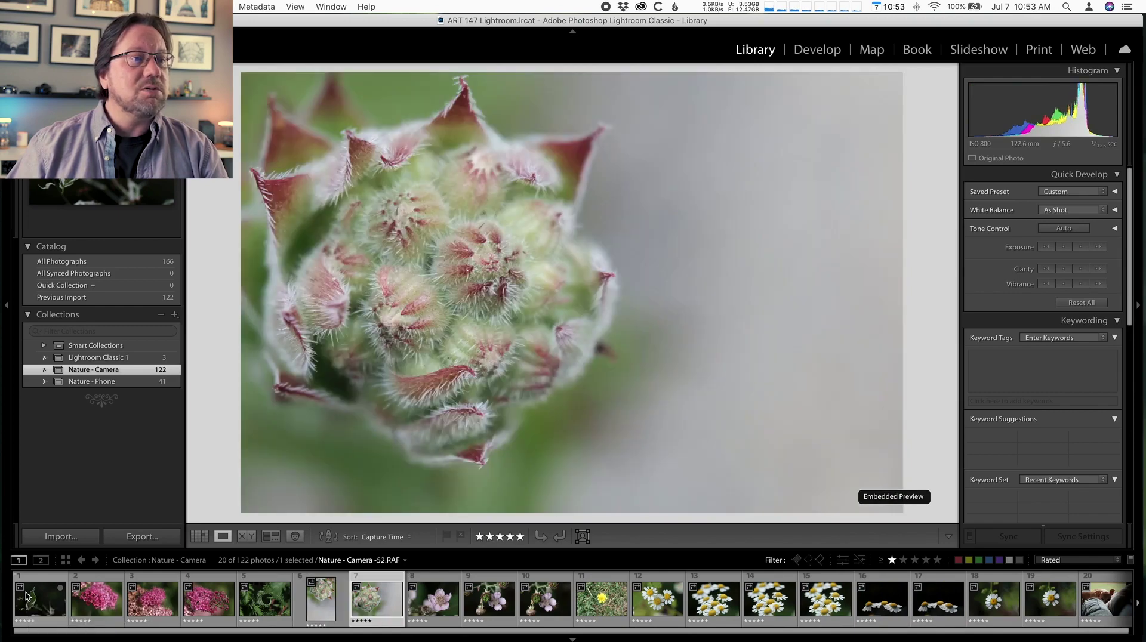
{"action": "key", "text": "Left"}
{"action": "key", "text": "0"}
{"action": "key", "text": "Right"}
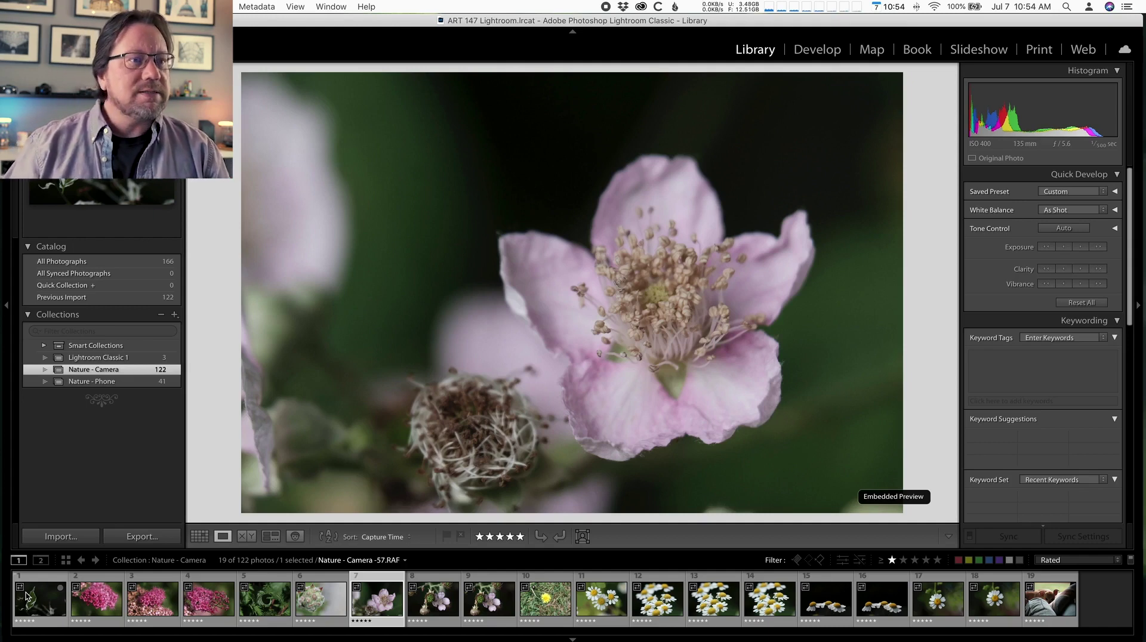
Step: Clear the ratings on the two berry photos and the dandelion photo
{"action": "key", "text": "Right"}
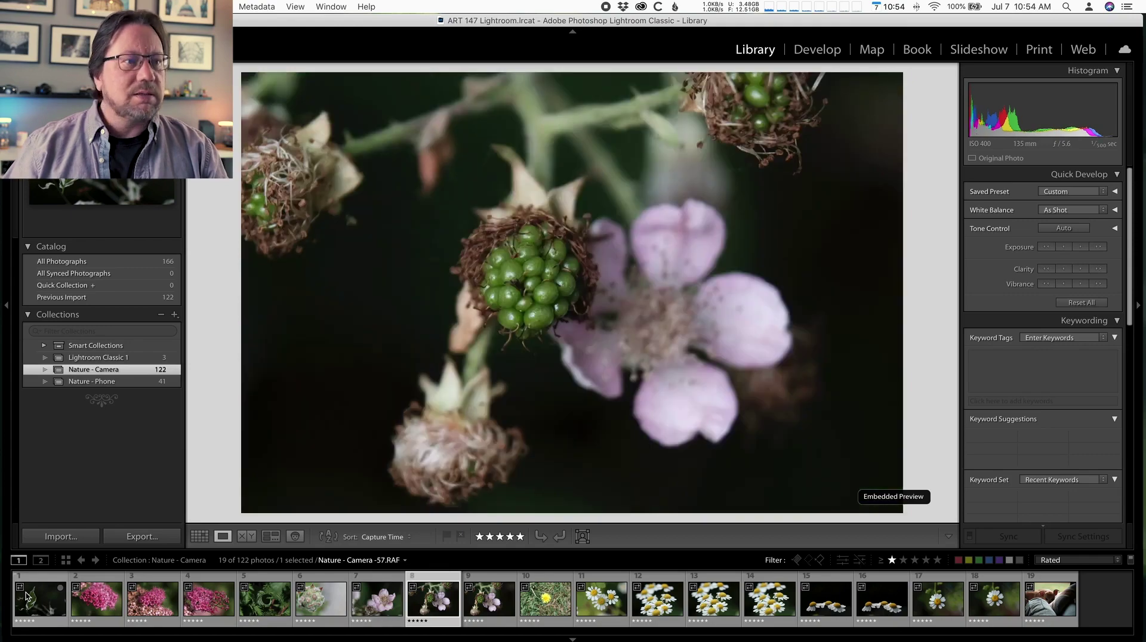
{"action": "key", "text": "0"}
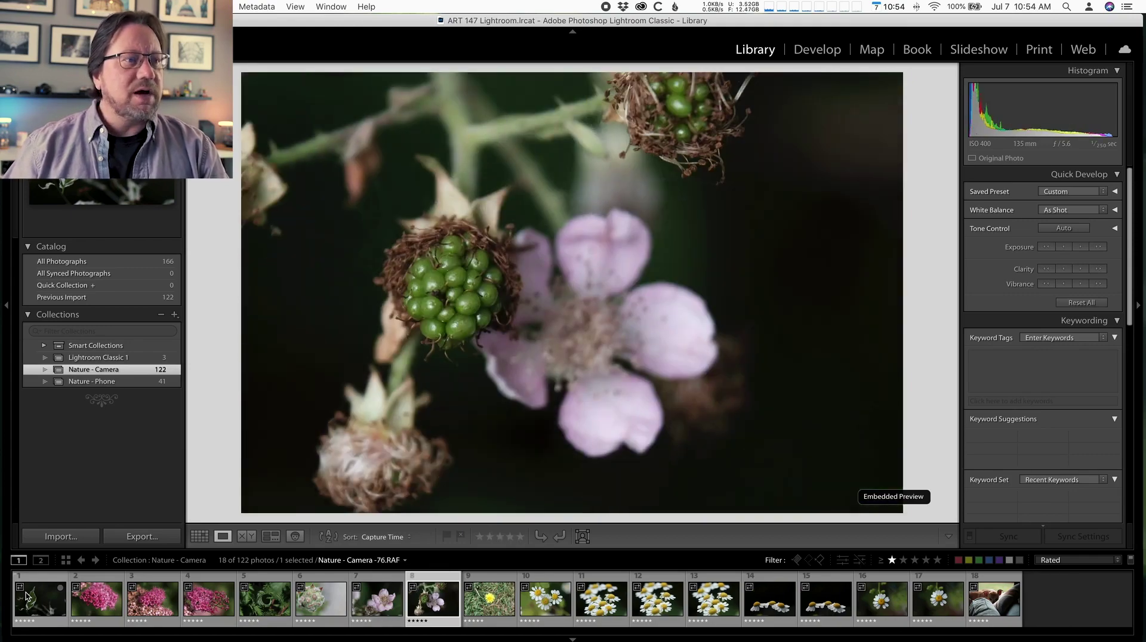
{"action": "key", "text": "0"}
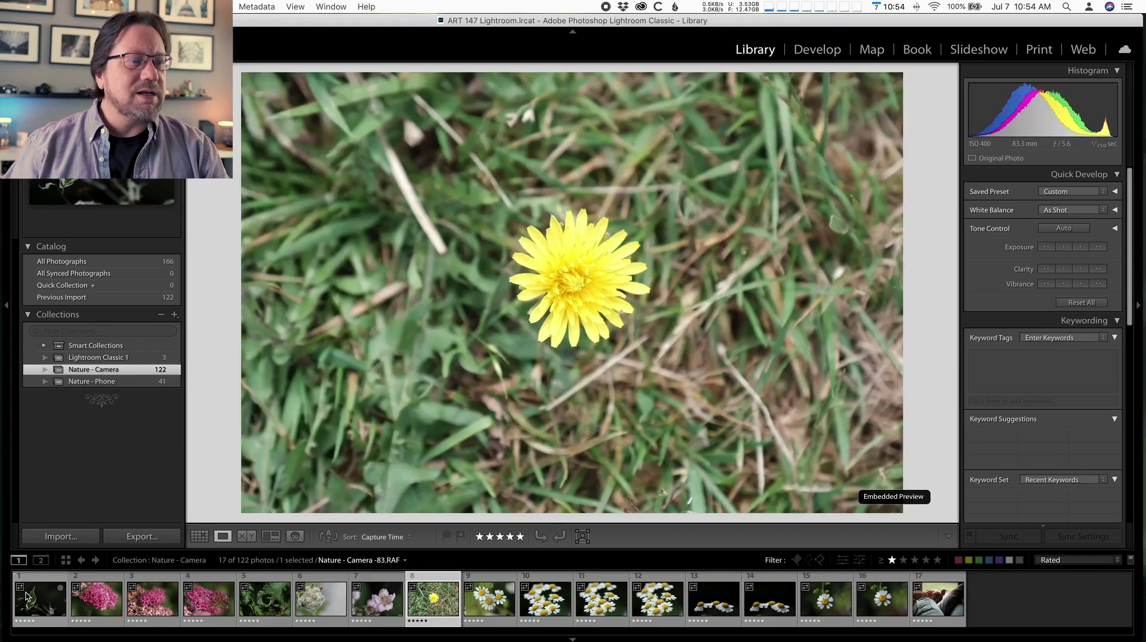
{"action": "key", "text": "0"}
Step: Clear the ratings on the daisy photos, including the three-daisies and single daisy shots
{"action": "key", "text": "Right"}
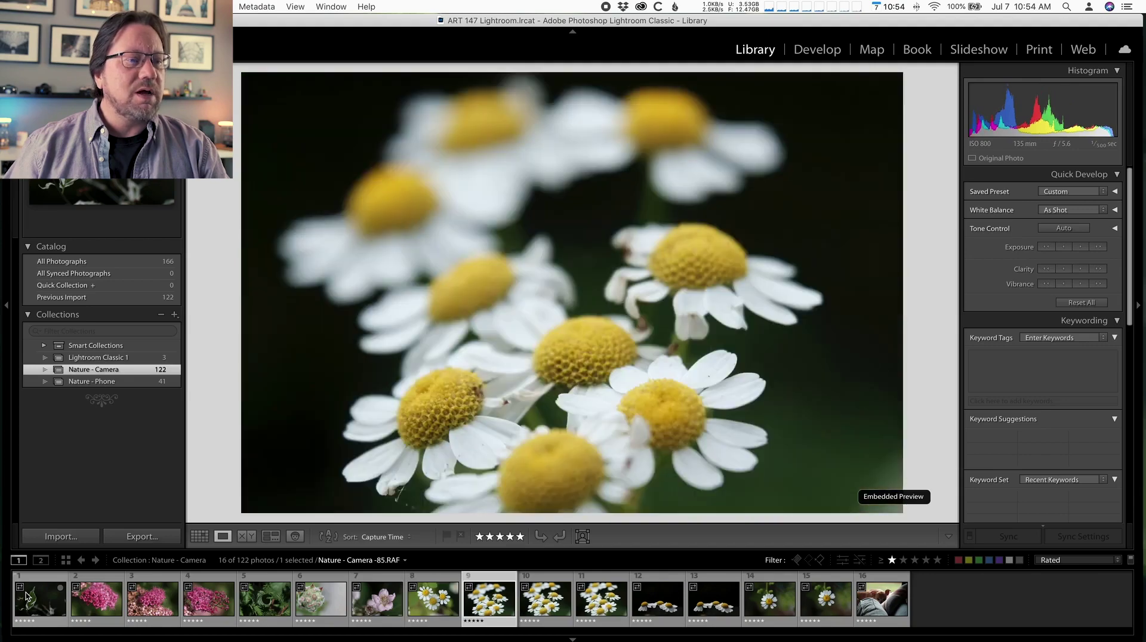
{"action": "key", "text": "0"}
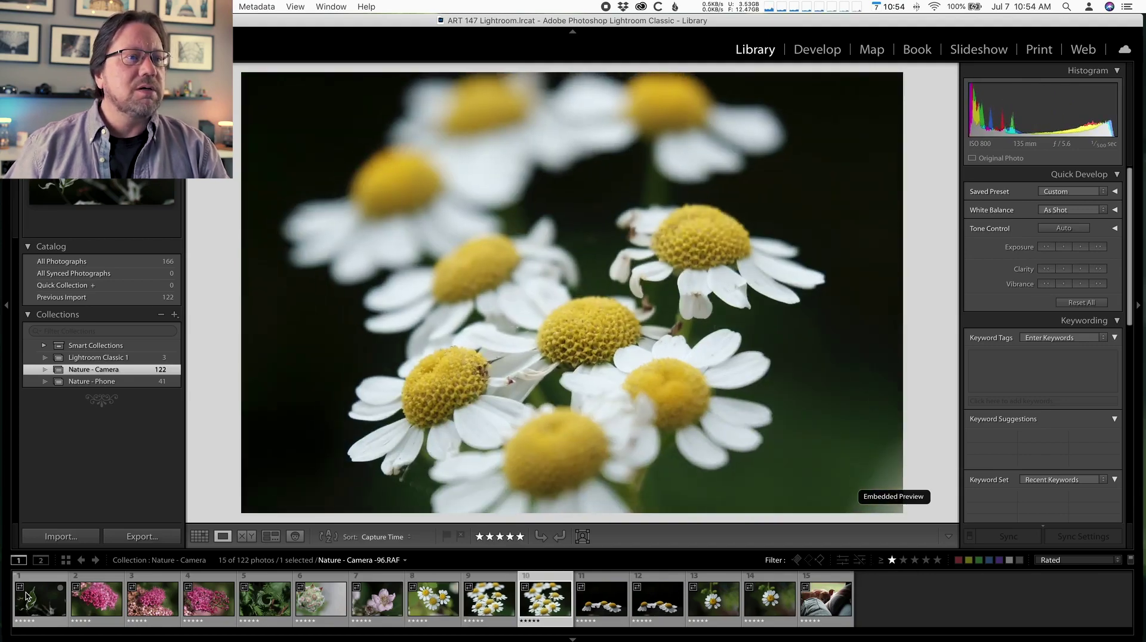
{"action": "key", "text": "0"}
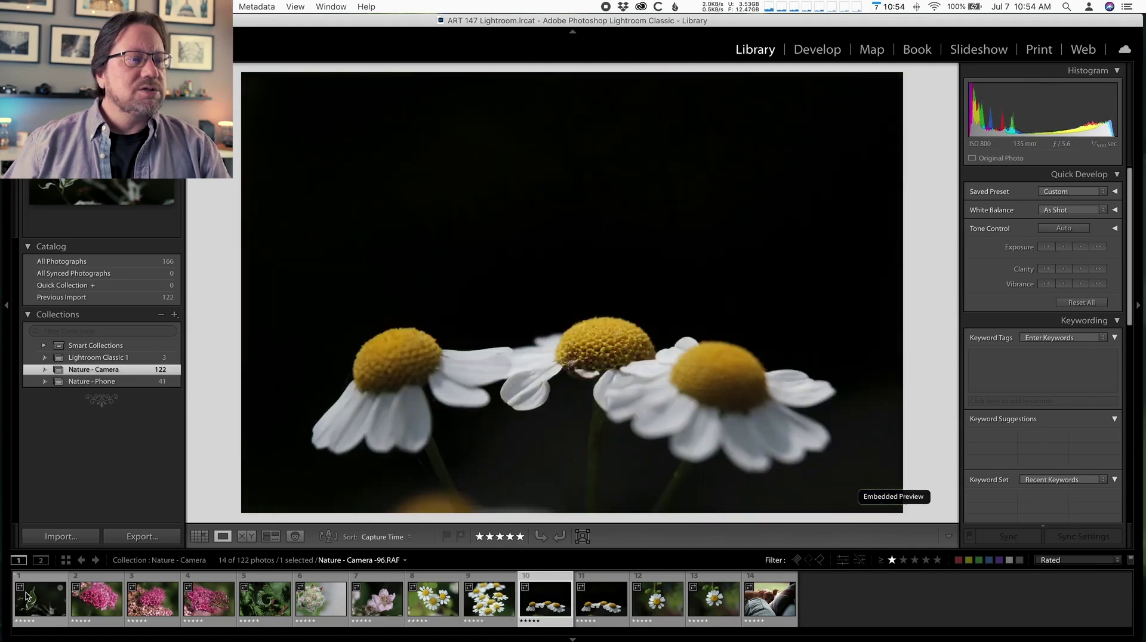
{"action": "key", "text": "Right"}
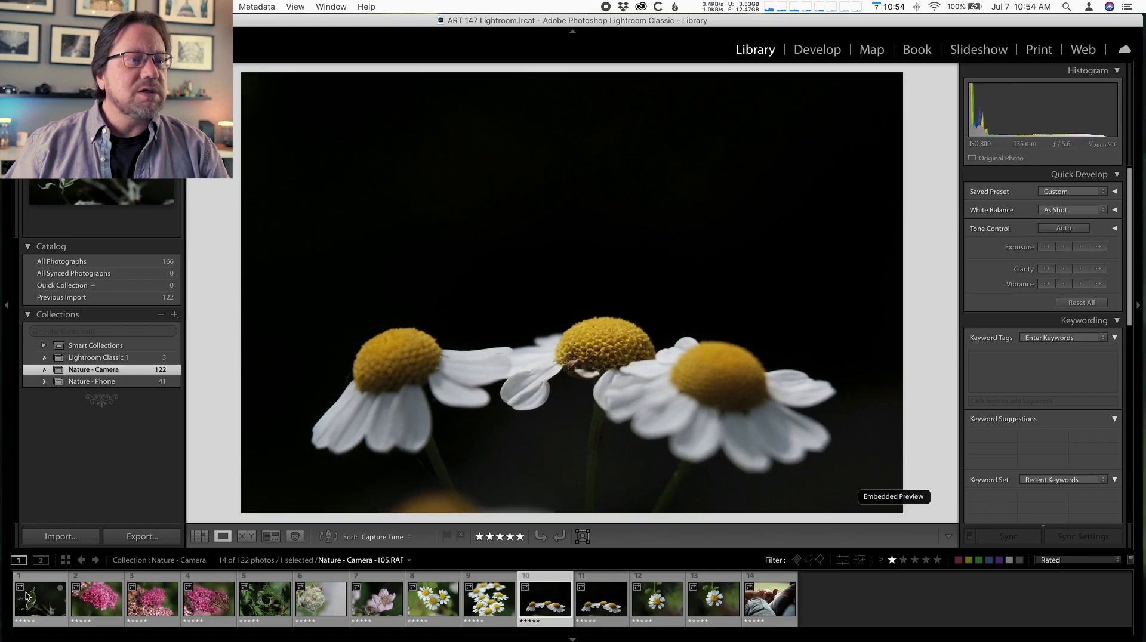
{"action": "key", "text": "0"}
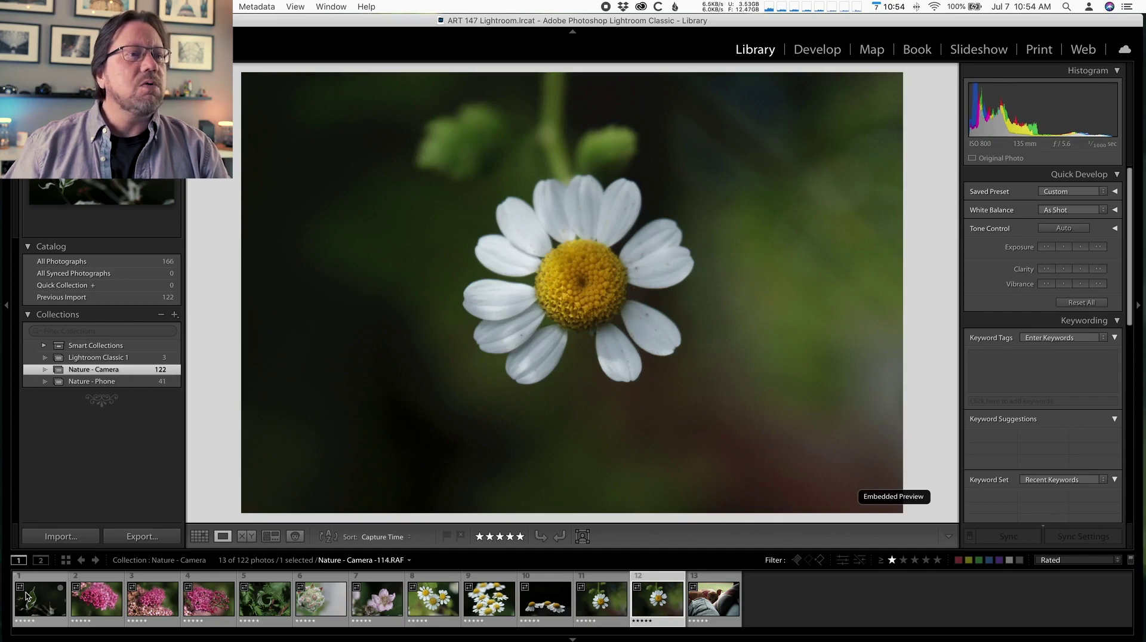
{"action": "key", "text": "Left"}
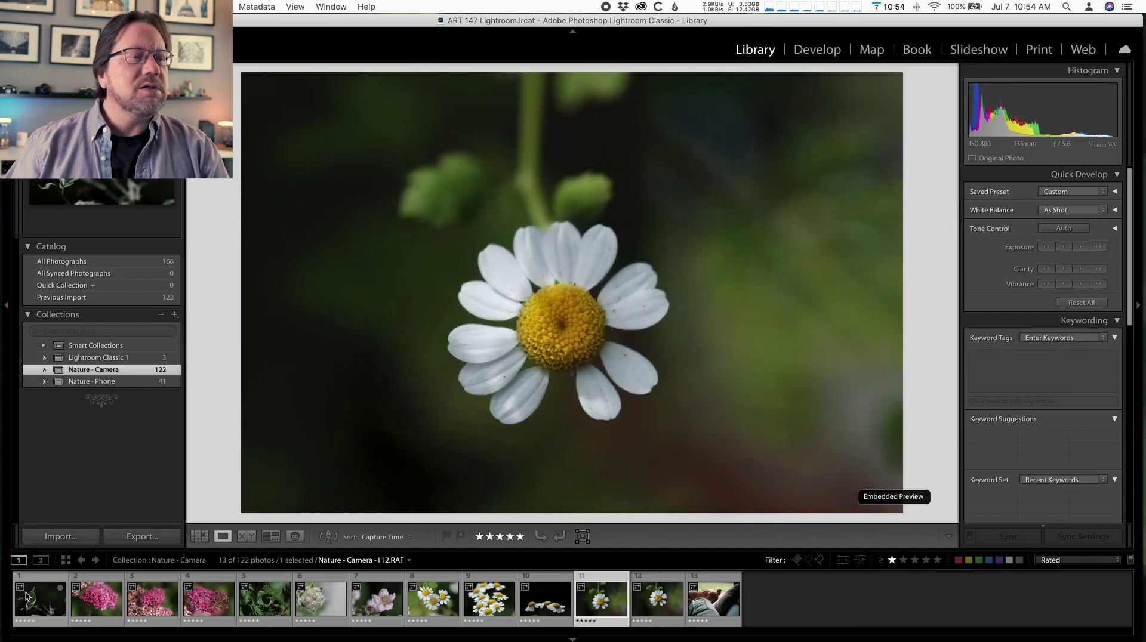
{"action": "key", "text": "0"}
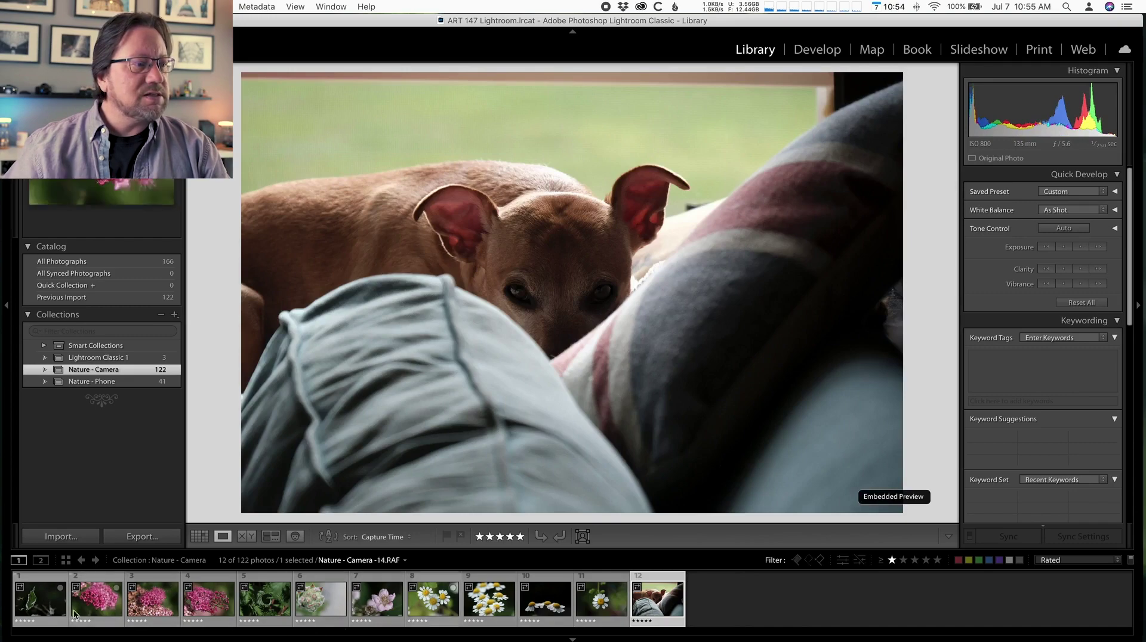
Step: Clear the ratings on the second and third pink flower duplicates, leaving 10 of 122 rated
{"action": "left_click", "coordinate": [90, 604]}
{"action": "key", "text": "Right"}
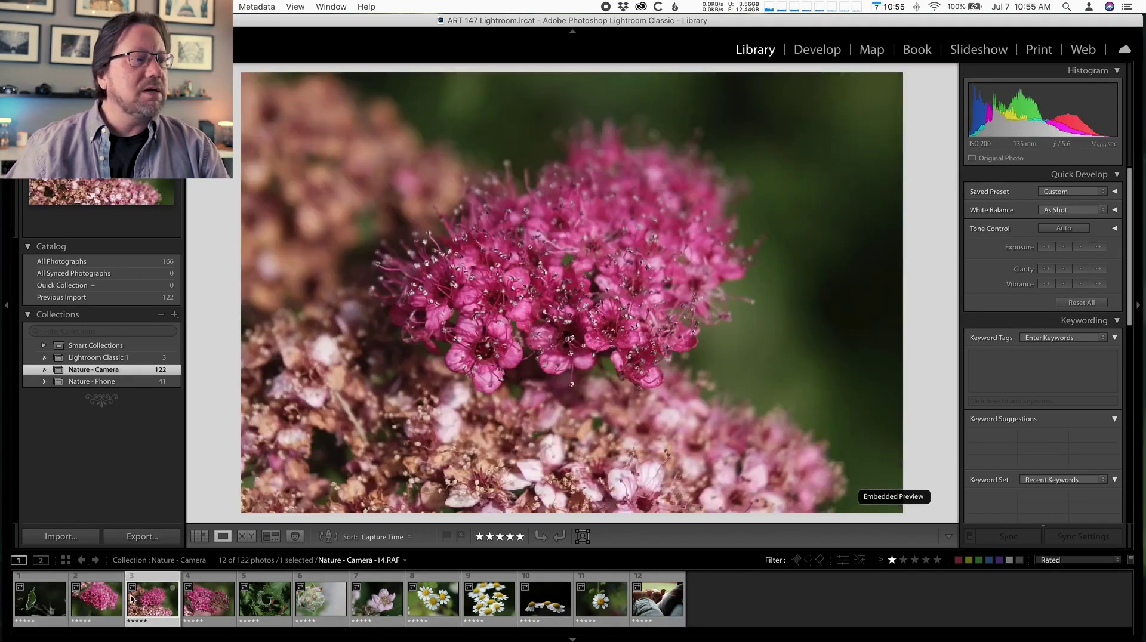
{"action": "key", "text": "Right"}
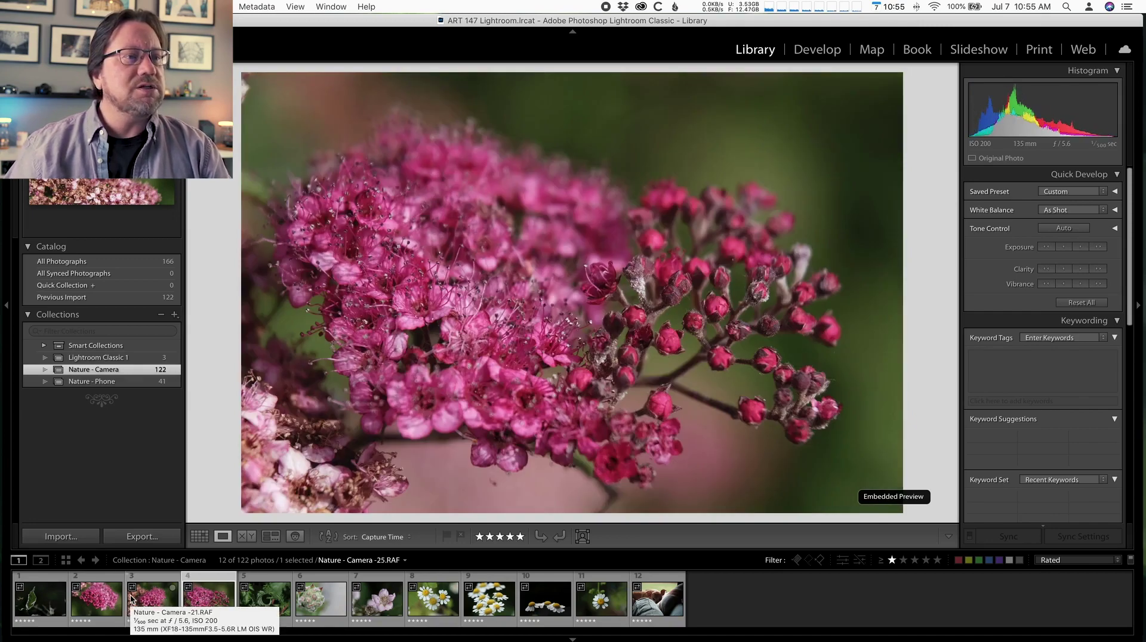
{"action": "left_click", "coordinate": [131, 600]}
{"action": "key", "text": "Delete"}
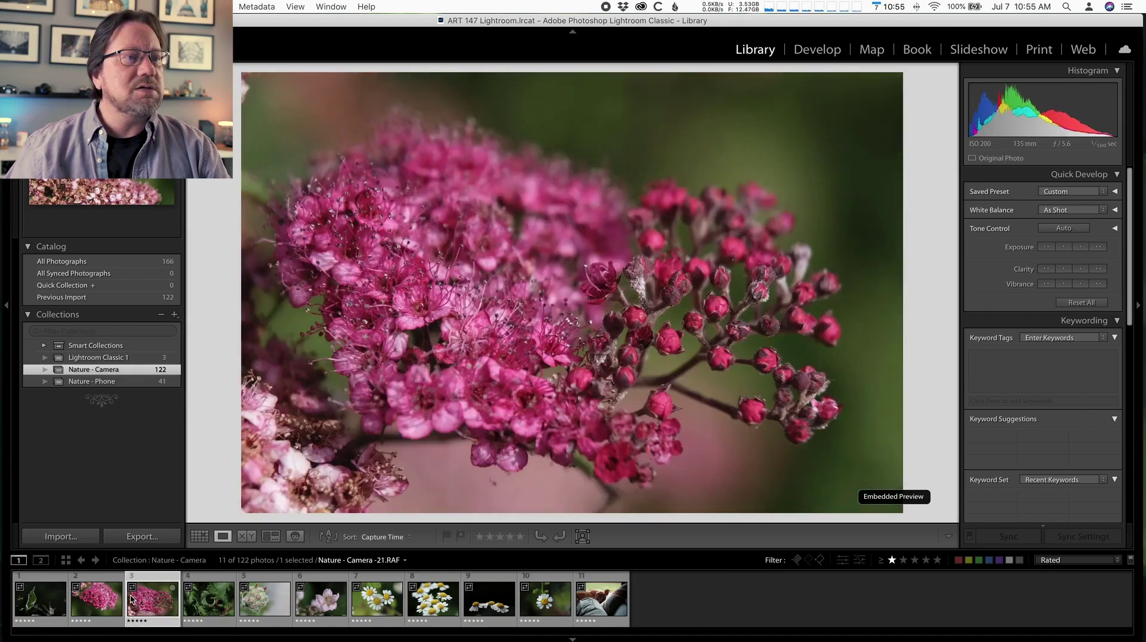
{"action": "key", "text": "Left"}
{"action": "key", "text": "Delete"}
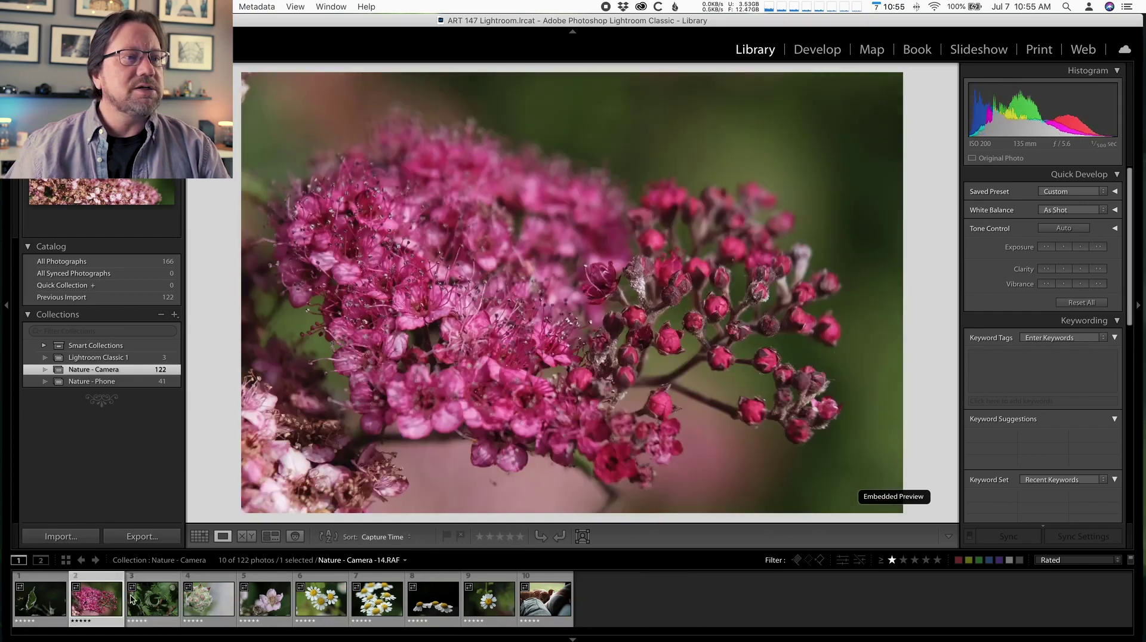